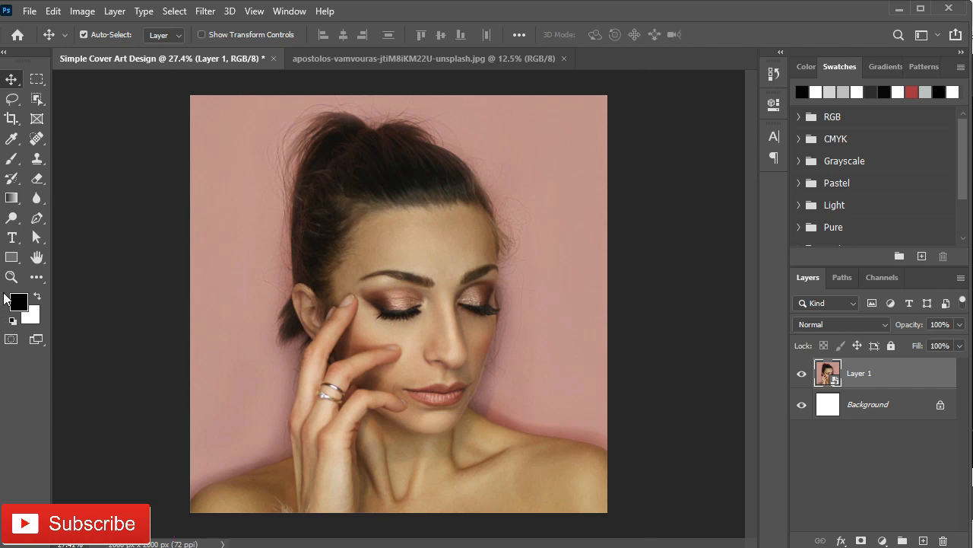
# Create a 1000 × 2000 px rectangle shape above the portrait and fill it with white.
pyautogui.click(522, 213)
pyautogui.write('1000')
pyautogui.press('Tab')
pyautogui.write('2')
pyautogui.click(467, 218)
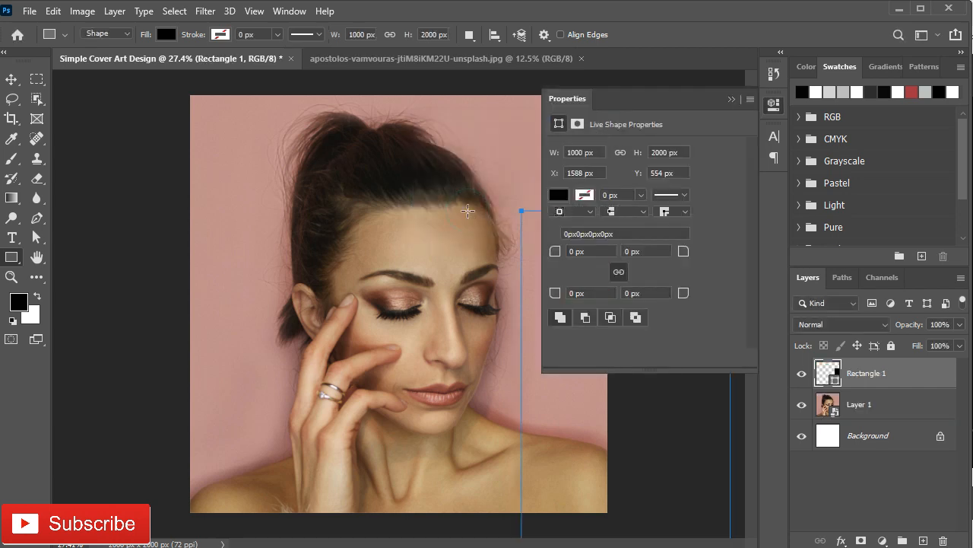
pyautogui.click(558, 195)
pyautogui.click(561, 276)
pyautogui.click(732, 99)
# Align the white rectangle to the canvas's right edge so it covers the right half at full height.
pyautogui.hotkey('ctrl', 'a')
pyautogui.press('v')
pyautogui.click(349, 36)
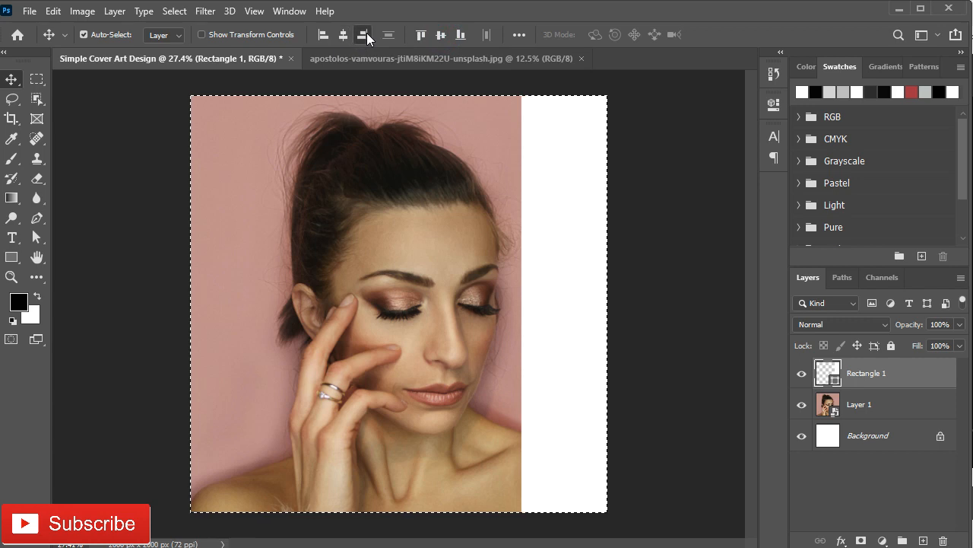
pyautogui.click(362, 35)
pyautogui.hotkey('ctrl', 'd')
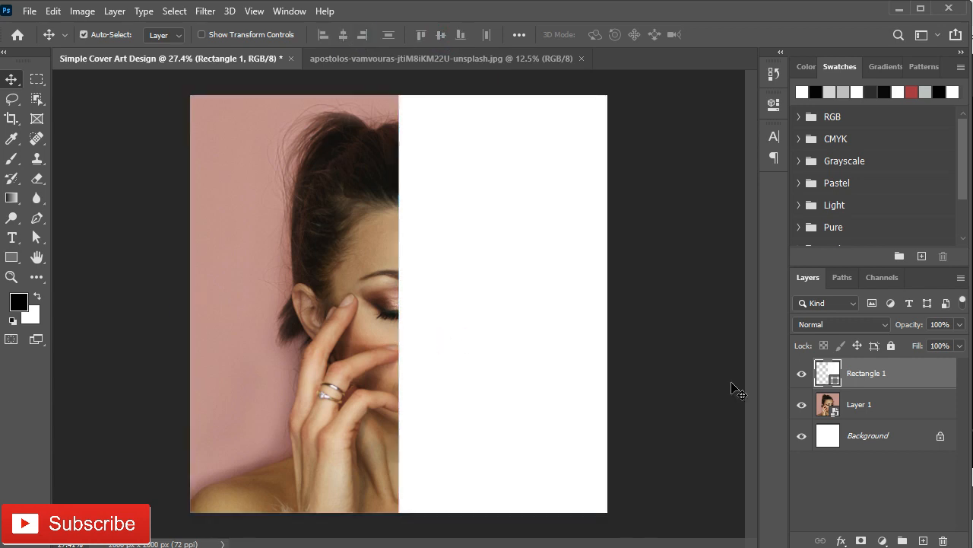
# Add the four-line text WORK, HARD, DREAM, BIG in black Anton and move it onto the white rectangle.
pyautogui.press('t')
pyautogui.click(216, 166)
pyautogui.write('WORK')
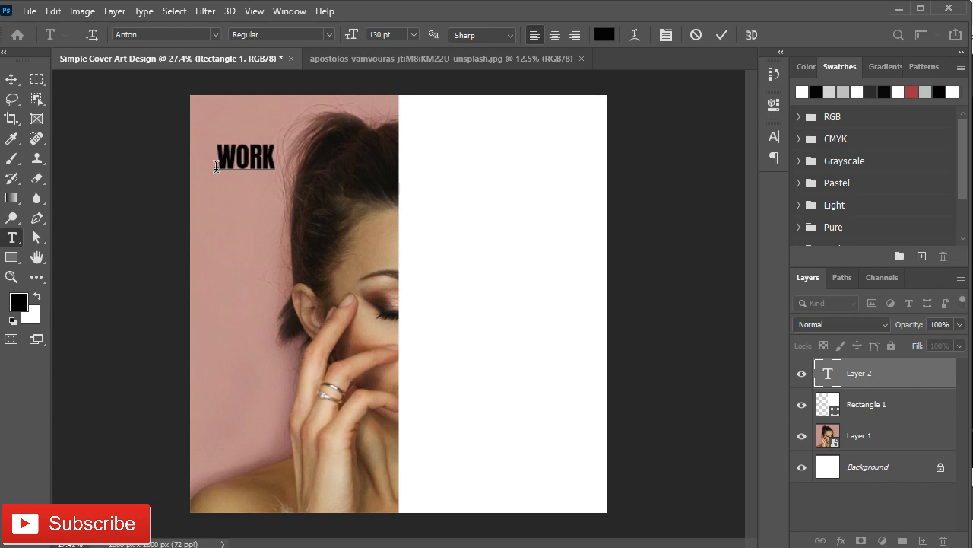
pyautogui.press('Return')
pyautogui.write('HARD ')
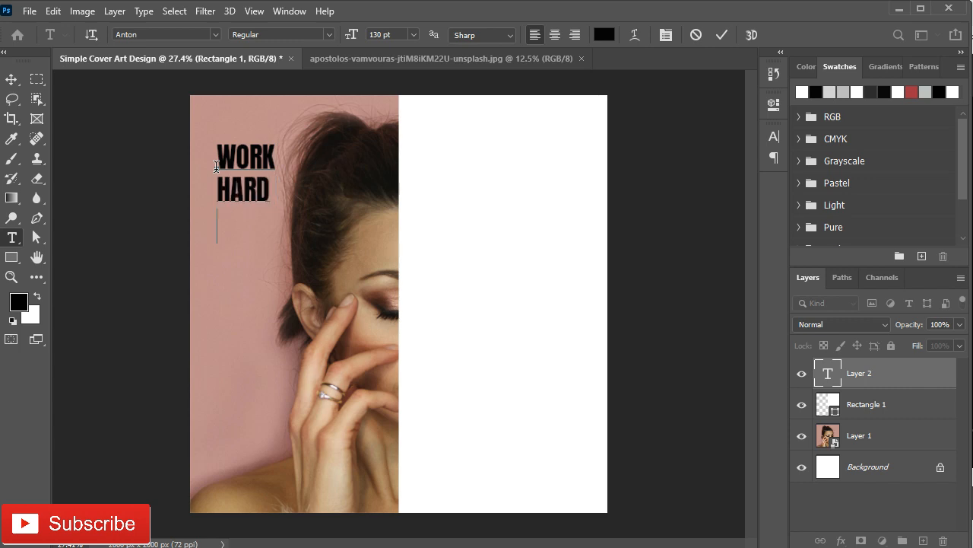
pyautogui.write('DREAM ')
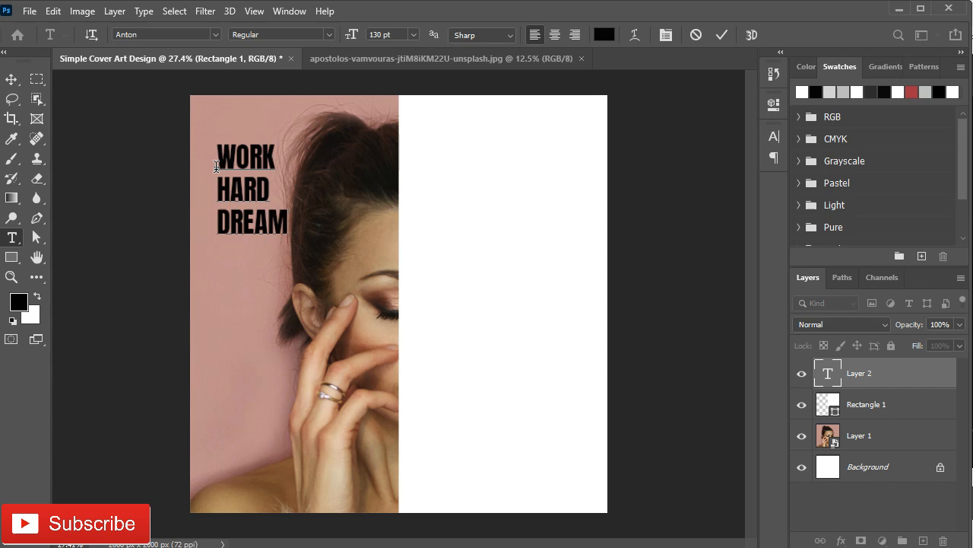
pyautogui.write('BIG')
pyautogui.click(721, 35)
pyautogui.press('v')
pyautogui.moveTo(255, 233); pyautogui.dragTo(449, 323)
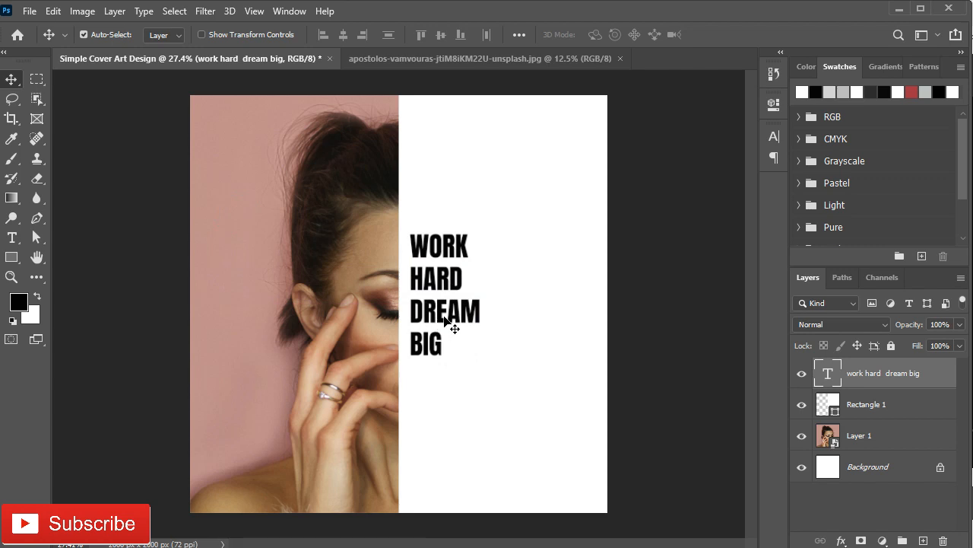
# Tighten the leading of the four-line text to slightly below 124 pt.
pyautogui.click(774, 136)
pyautogui.click(687, 180)
pyautogui.moveTo(690, 180); pyautogui.dragTo(692, 184)
pyautogui.press('Down')
pyautogui.press('Down')
pyautogui.press('Down')
pyautogui.press('Down')
pyautogui.press('Down')
pyautogui.press('Down')
pyautogui.press('Down')
pyautogui.press('Down')
pyautogui.press('Down')
pyautogui.press('Down')
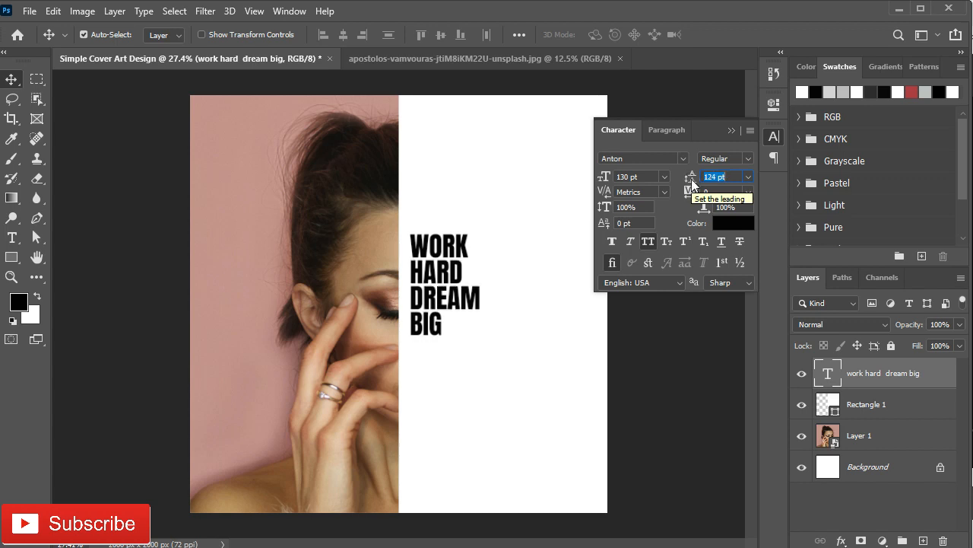
pyautogui.press('Down')
pyautogui.click(732, 131)
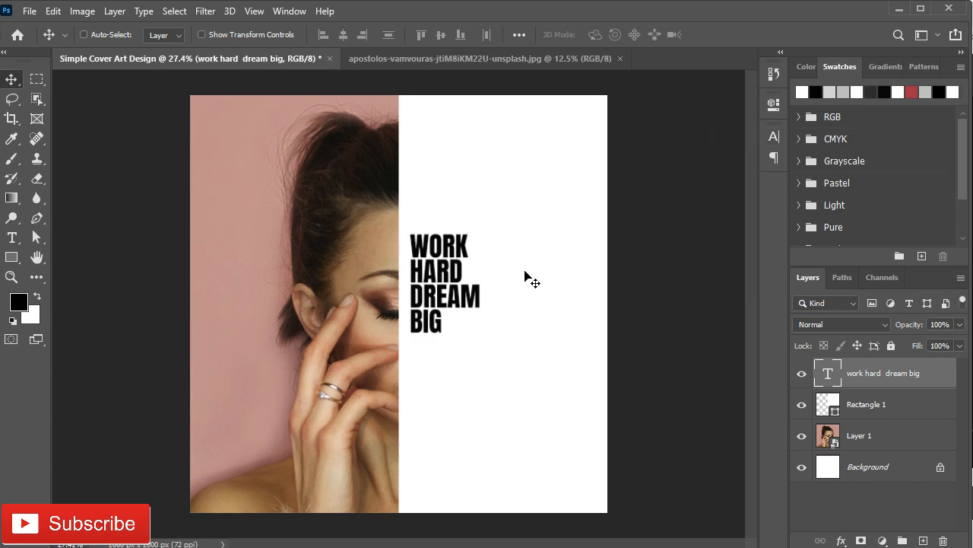
# Enlarge the four-line text proportionally to about 363 pt and position it to span the white rectangle's width.
pyautogui.hotkey('ctrl', 't')
pyautogui.moveTo(480, 234); pyautogui.dragTo(579, 122)
pyautogui.moveTo(472, 204); pyautogui.dragTo(473, 323)
pyautogui.moveTo(563, 236); pyautogui.dragTo(614, 164)
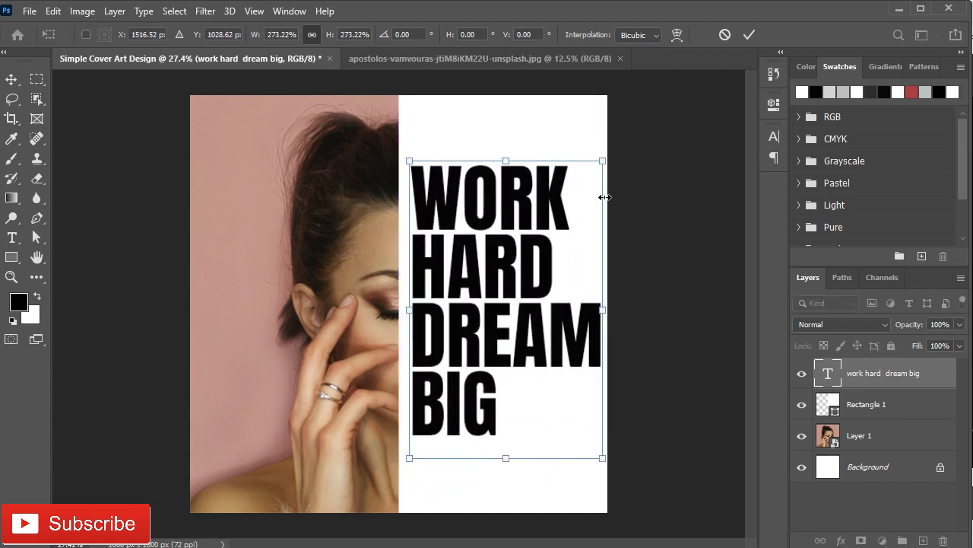
pyautogui.hotkey('shift', 'Left')
pyautogui.hotkey('shift', 'Left')
pyautogui.hotkey('shift', 'Left')
pyautogui.hotkey('shift', 'Left')
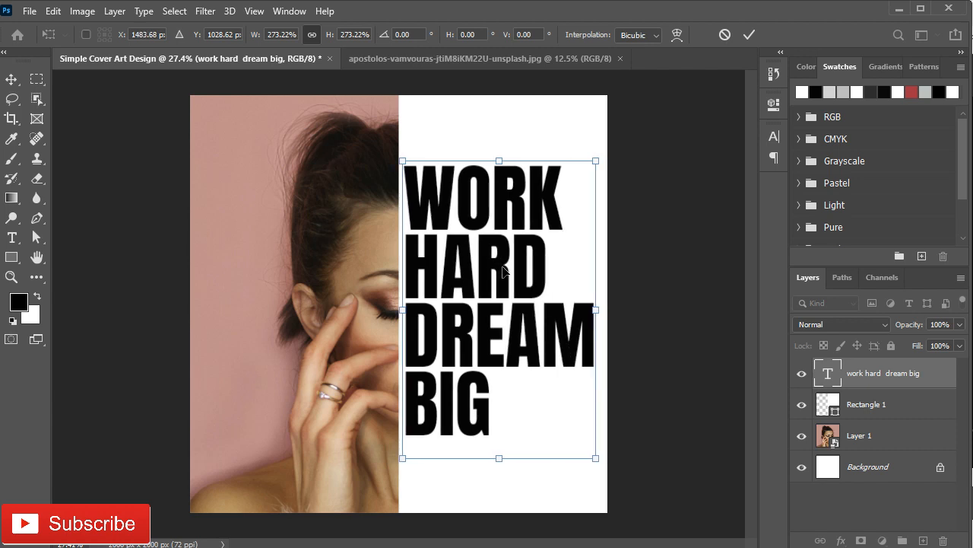
pyautogui.click(749, 35)
# Center the four-line text vertically on the canvas.
pyautogui.hotkey('ctrl', 'a')
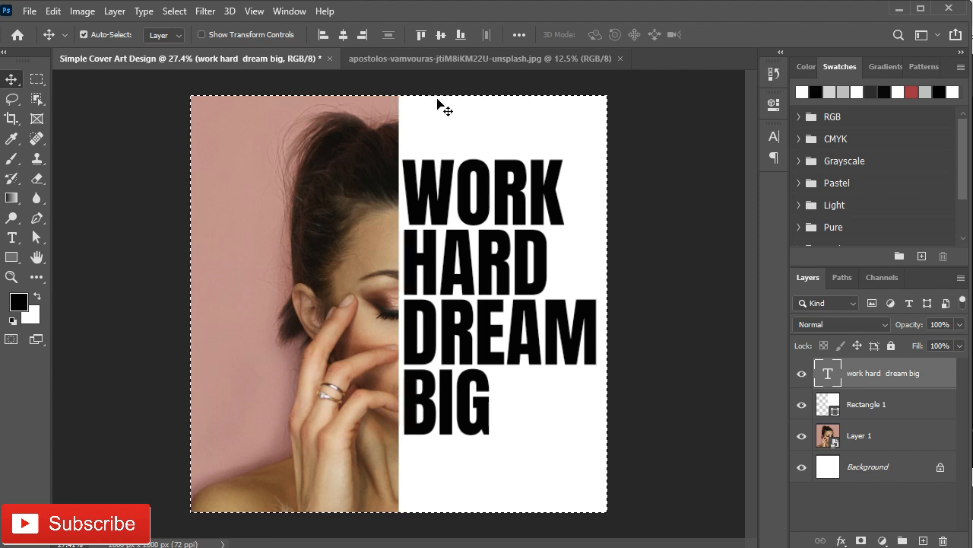
pyautogui.click(440, 34)
pyautogui.hotkey('ctrl', 'd')
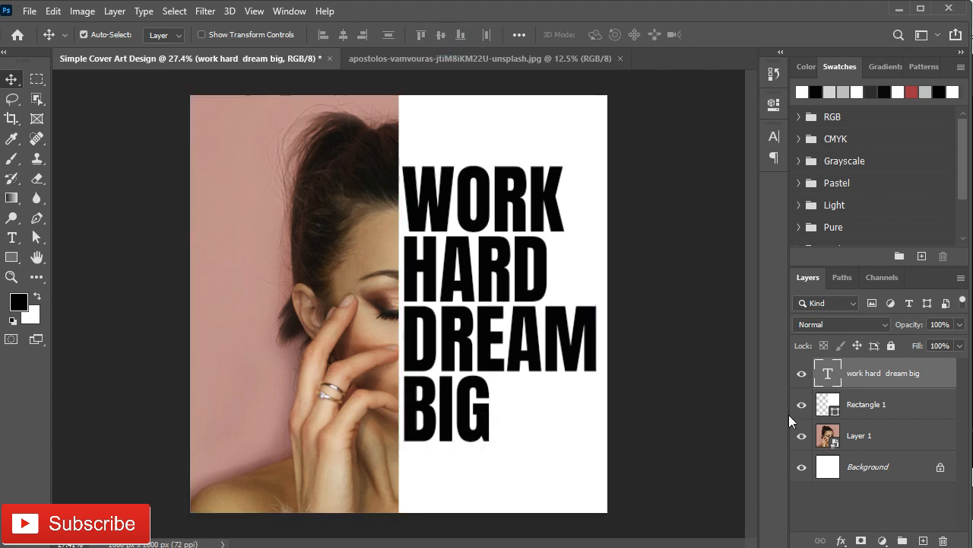
# Give the text layer 0% fill opacity and a Shallow knockout, and group it with the Rectangle 1 layer.
pyautogui.doubleClick(937, 375)
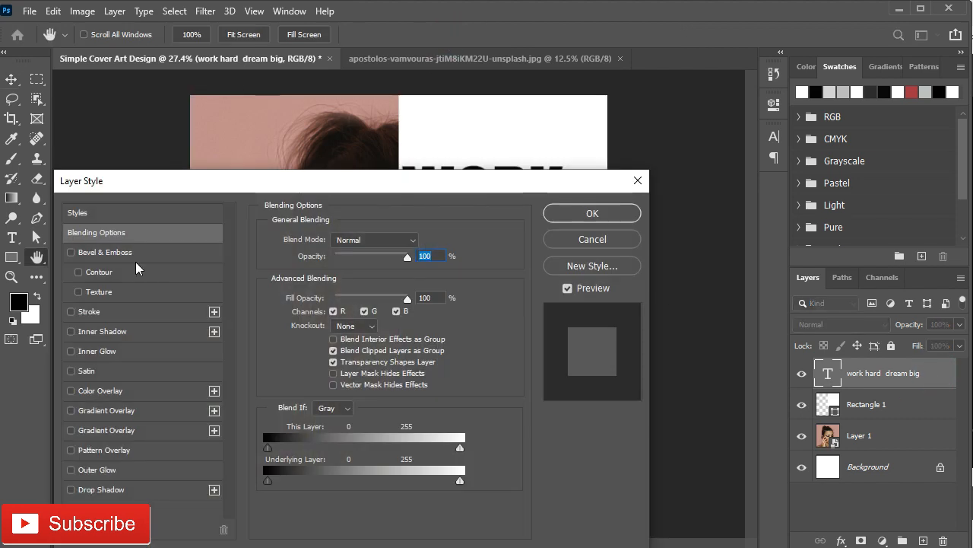
pyautogui.moveTo(407, 298); pyautogui.dragTo(334, 298)
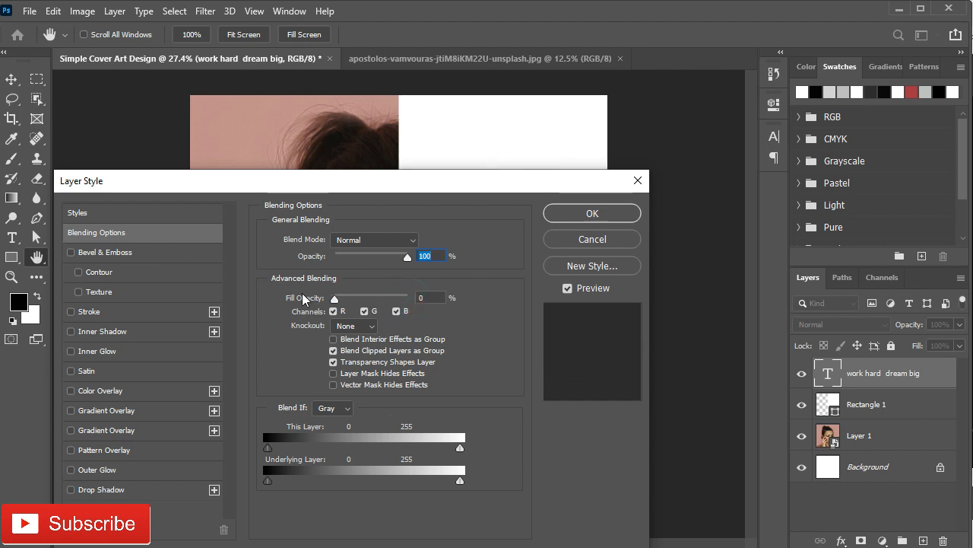
pyautogui.click(355, 326)
pyautogui.click(350, 347)
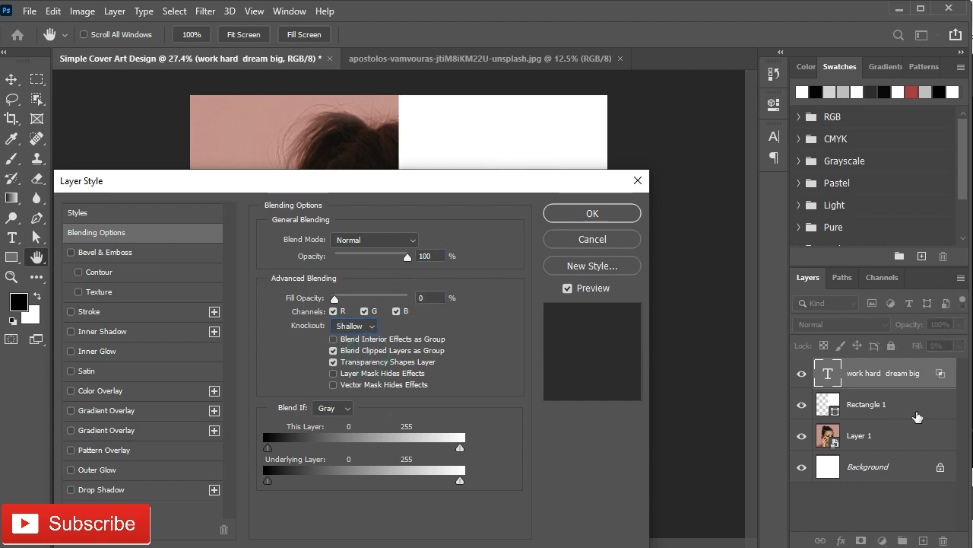
pyautogui.click(615, 218)
pyautogui.keyDown('shift'); pyautogui.click(902, 398); pyautogui.keyUp('shift')
pyautogui.hotkey('ctrl', 'g')
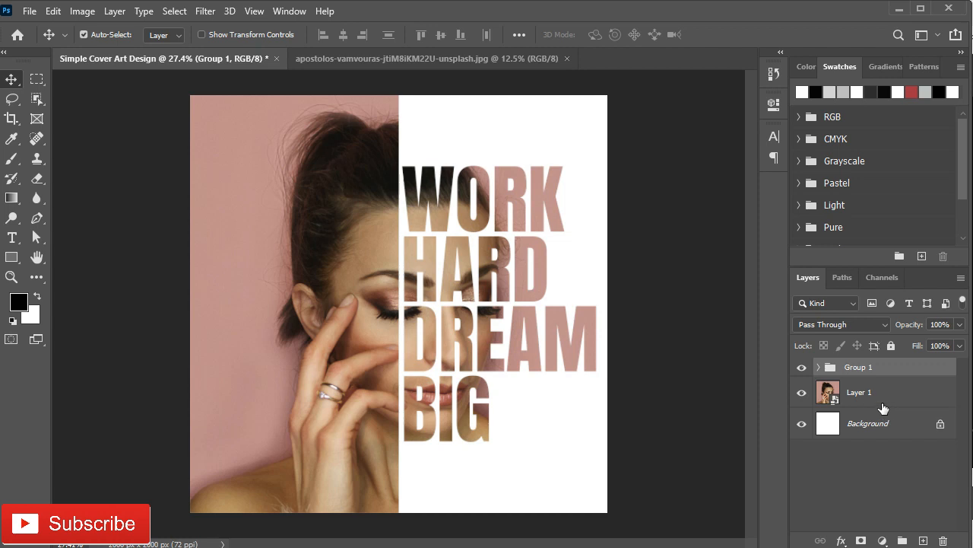
# Unlock the Background layer and shift the portrait photo to the left and slightly down.
pyautogui.click(942, 424)
pyautogui.click(897, 373)
pyautogui.moveTo(329, 378); pyautogui.dragTo(293, 387)
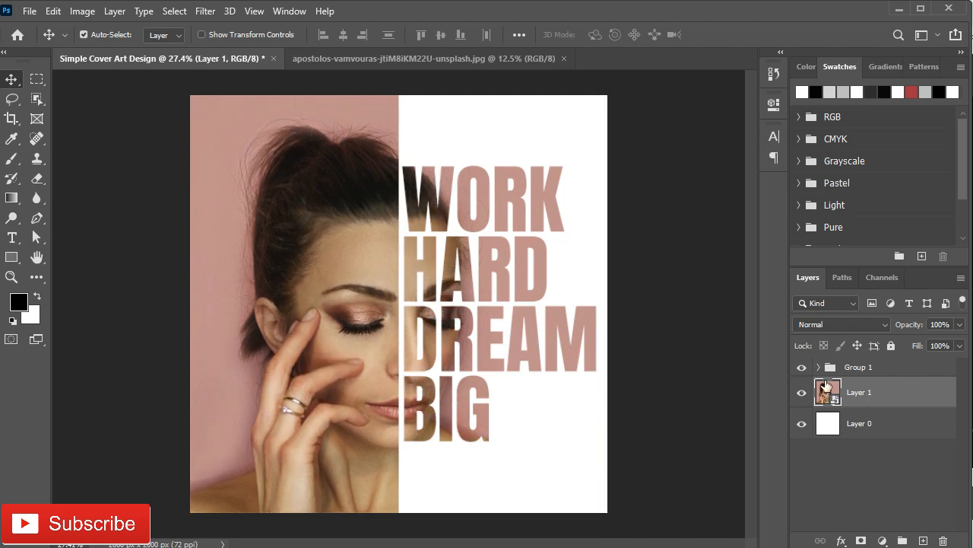
# Create an 1800 × 1800 px rectangle shape directly above the text layer inside Group 1.
pyautogui.click(812, 367)
pyautogui.click(818, 369)
pyautogui.click(842, 390)
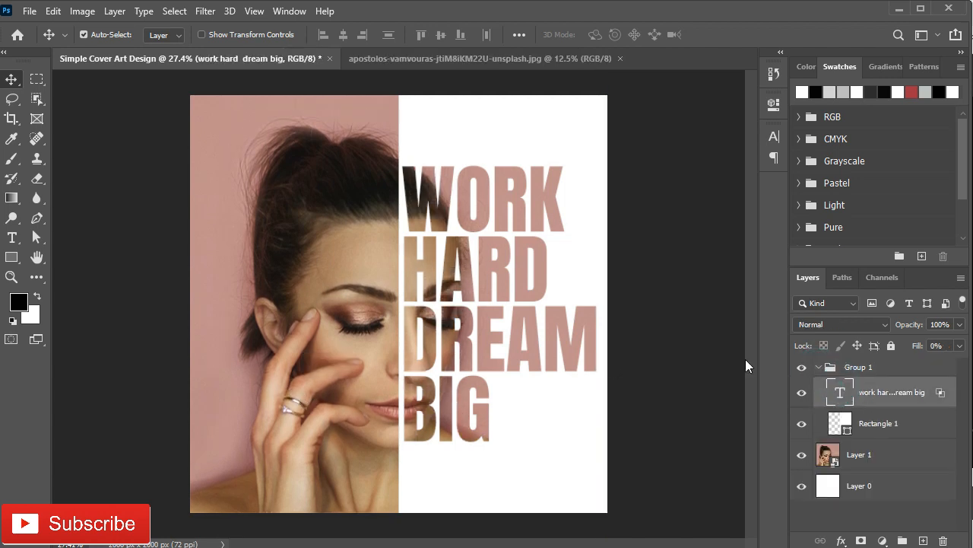
pyautogui.click(11, 257)
pyautogui.click(475, 304)
pyautogui.write('1800')
pyautogui.press('Tab')
pyautogui.write('1')
pyautogui.click(462, 216)
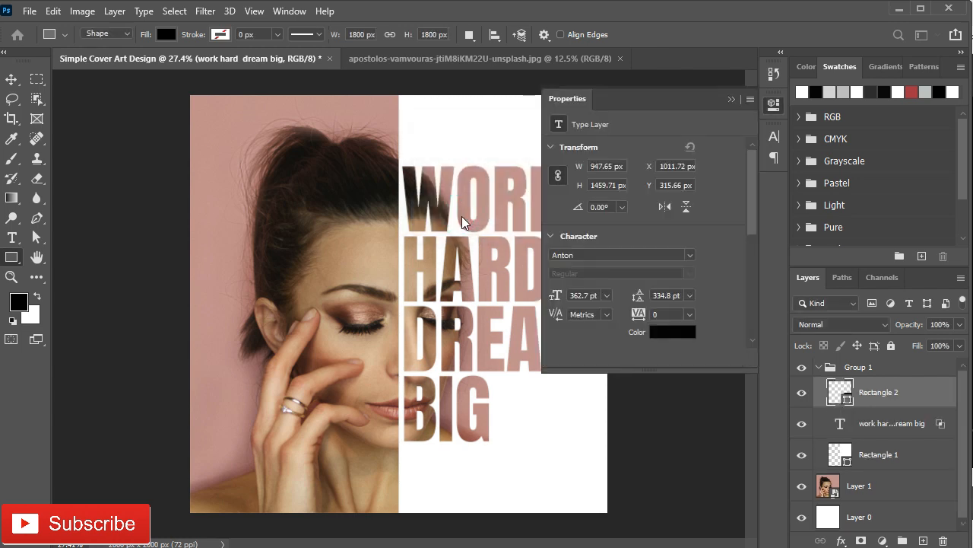
# Set the 1800 px square to no fill with a 15 px white stroke.
pyautogui.click(559, 194)
pyautogui.click(567, 223)
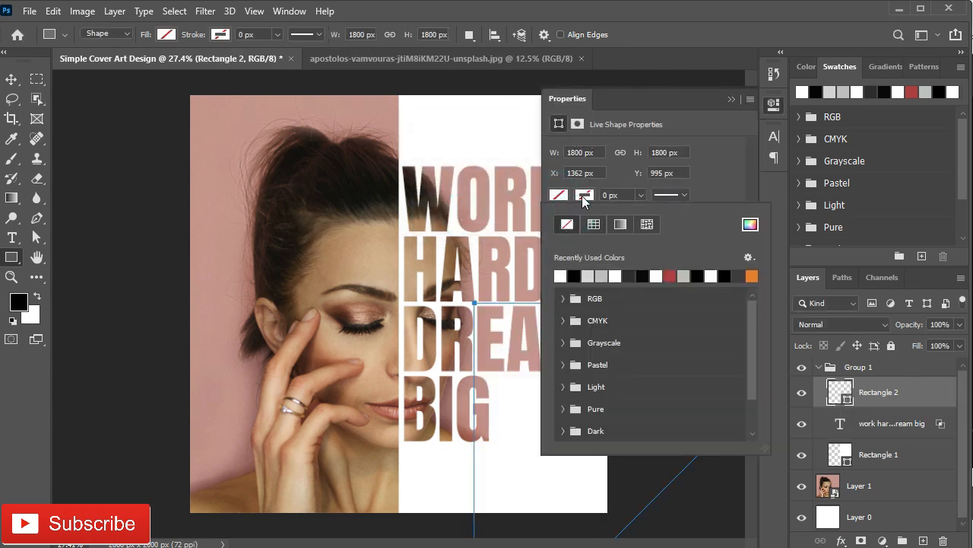
pyautogui.click(620, 197)
pyautogui.click(619, 196)
pyautogui.write('15')
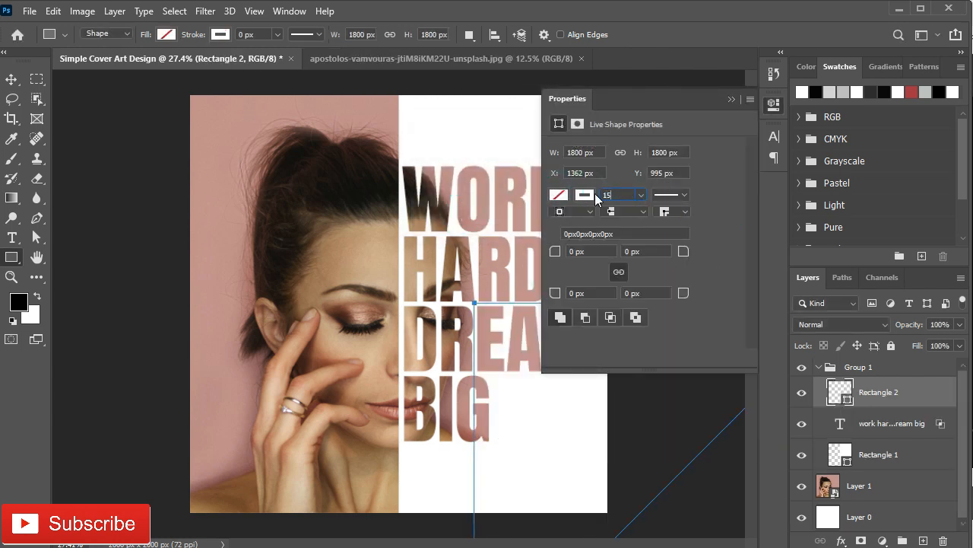
pyautogui.click(731, 99)
# Center the white square frame on the canvas in both directions and place its layer below the text layer.
pyautogui.hotkey('ctrl', 'a')
pyautogui.press('v')
pyautogui.click(343, 35)
pyautogui.click(440, 34)
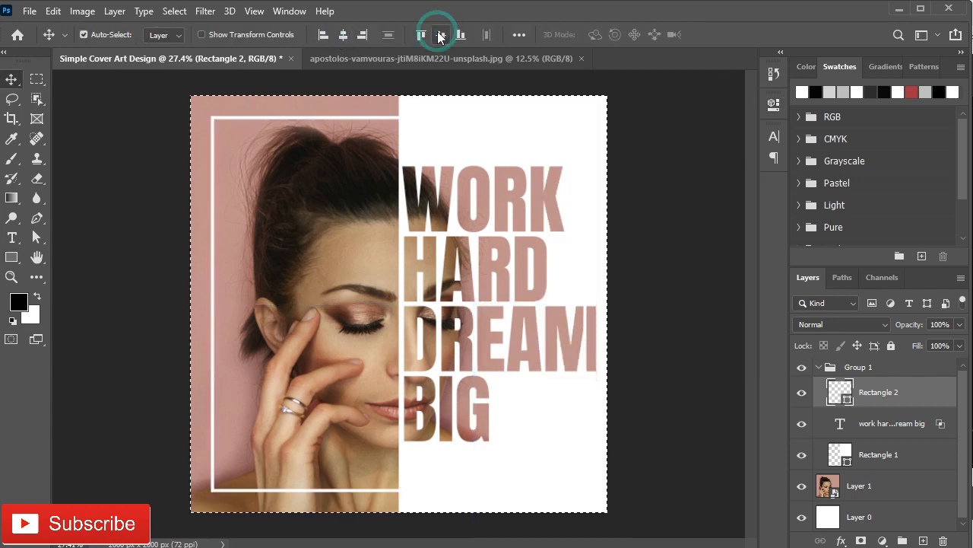
pyautogui.hotkey('ctrl', 'd')
pyautogui.hotkey('ctrl', '[')
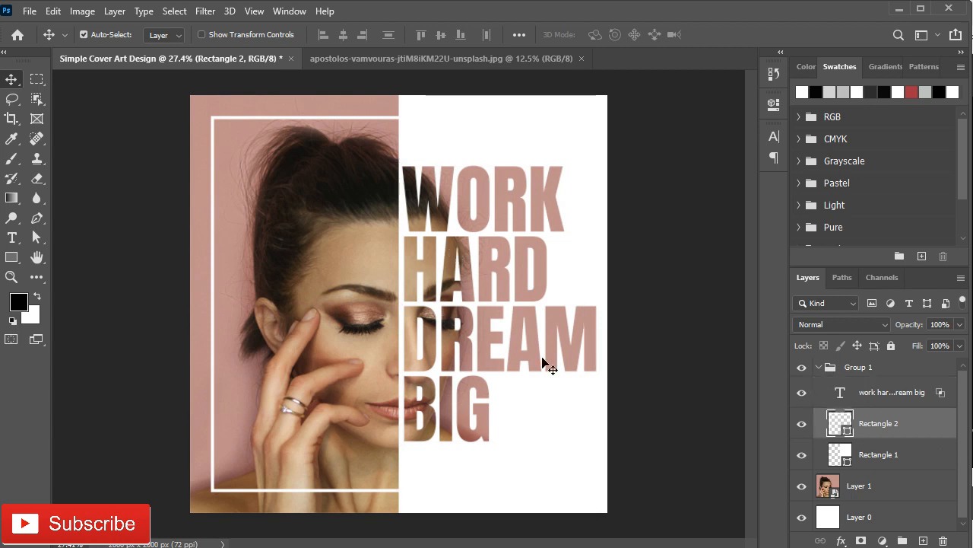
# Create a 632 × 632 px circle with the Ellipse tool.
pyautogui.click(12, 257)
pyautogui.click(64, 287)
pyautogui.click(366, 385)
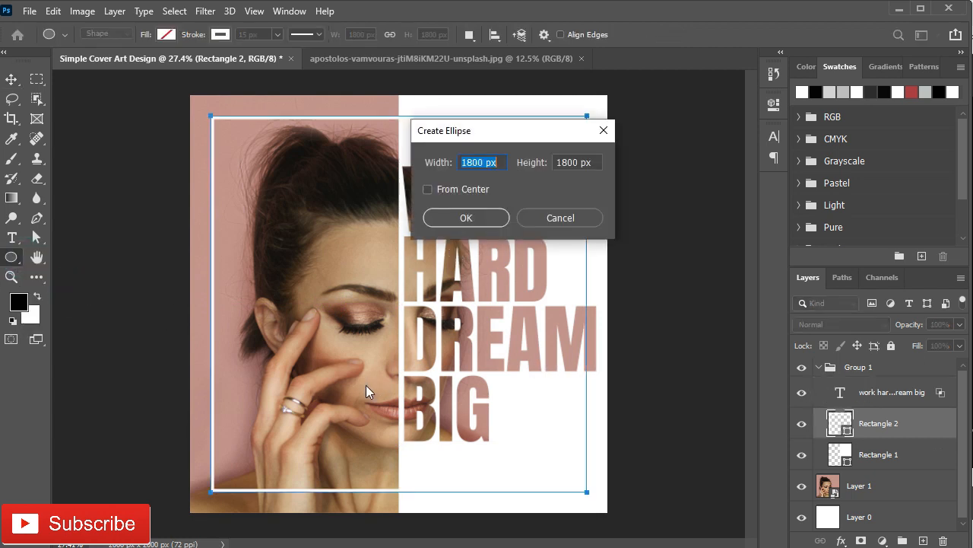
pyautogui.write('632')
pyautogui.click(582, 162)
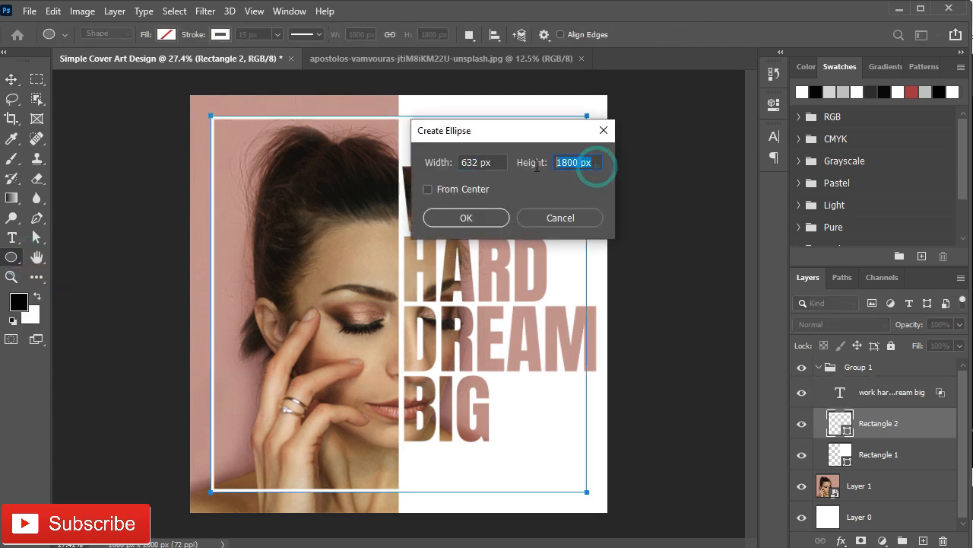
pyautogui.write('32')
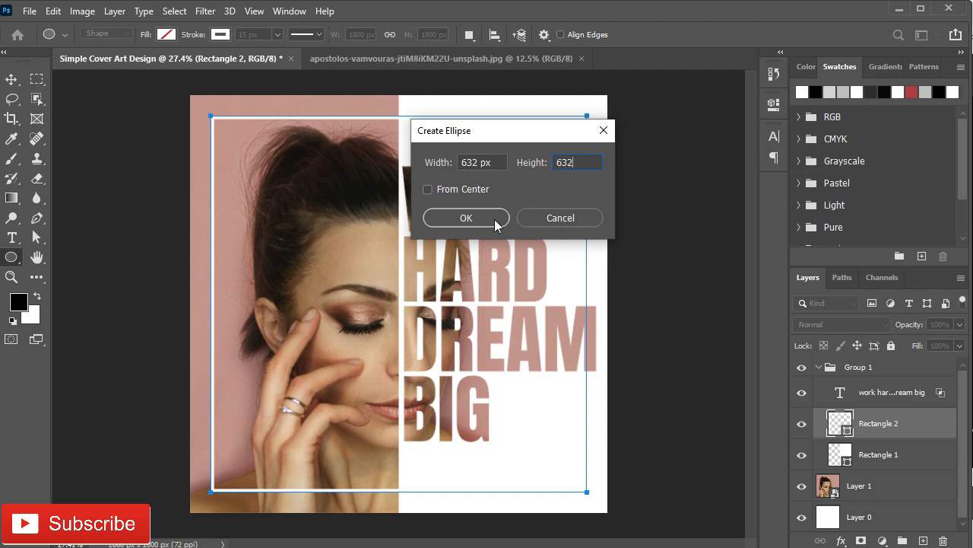
pyautogui.click(496, 221)
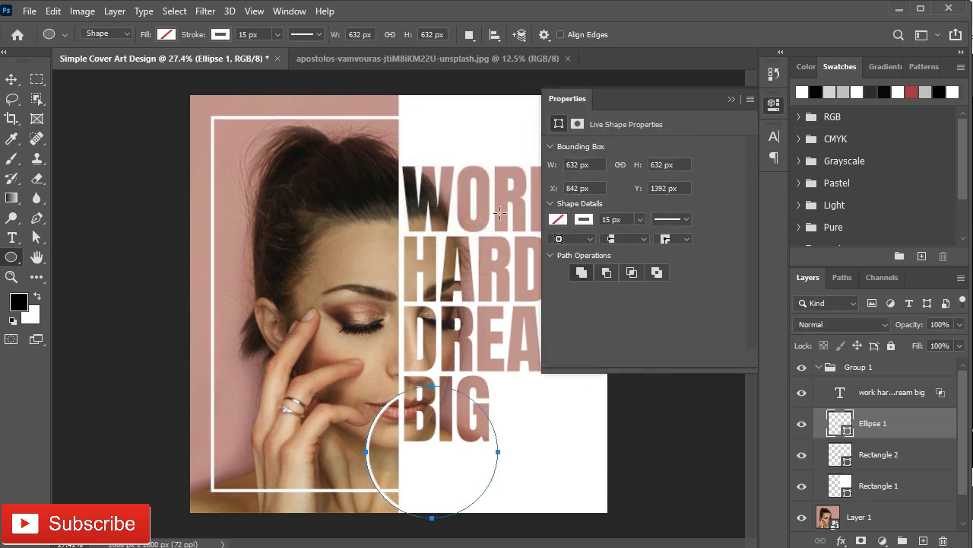
# Give the circle a white fill without a stroke and move it into the canvas's bottom-left corner.
pyautogui.click(583, 219)
pyautogui.click(567, 248)
pyautogui.click(556, 219)
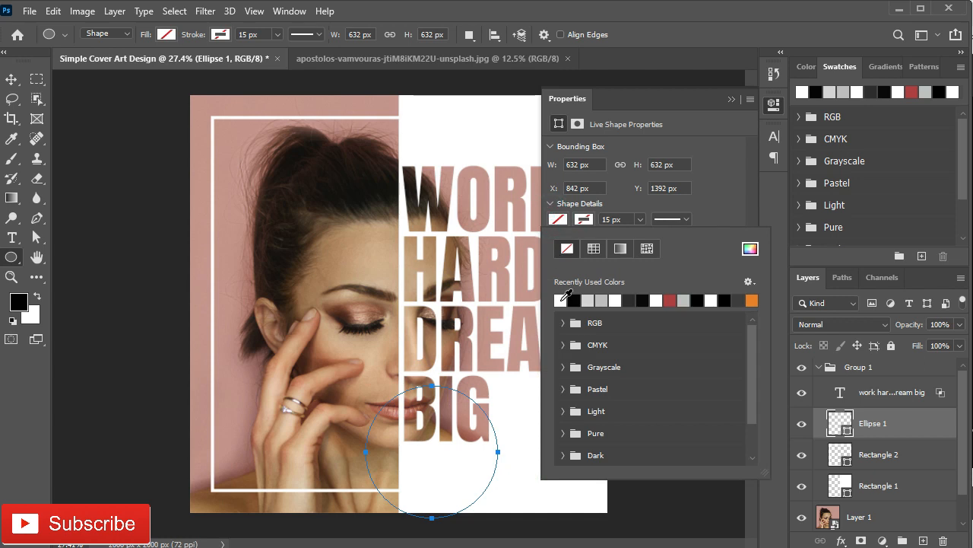
pyautogui.click(561, 301)
pyautogui.click(731, 99)
pyautogui.press('v')
pyautogui.moveTo(390, 449); pyautogui.dragTo(194, 466)
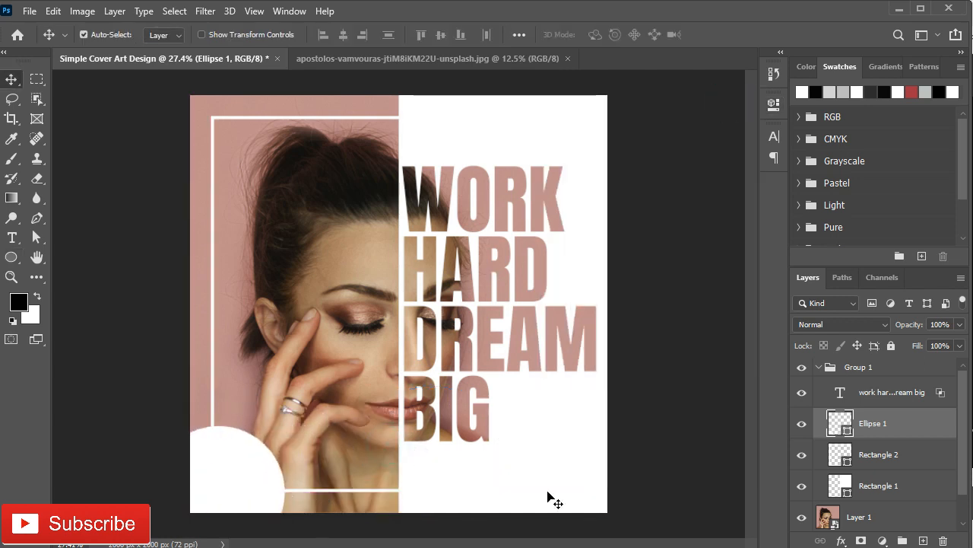
# Change the circle's fill color to #8B625E and place its layer below the Rectangle 2 frame layer.
pyautogui.doubleClick(839, 429)
pyautogui.write('8b605e')
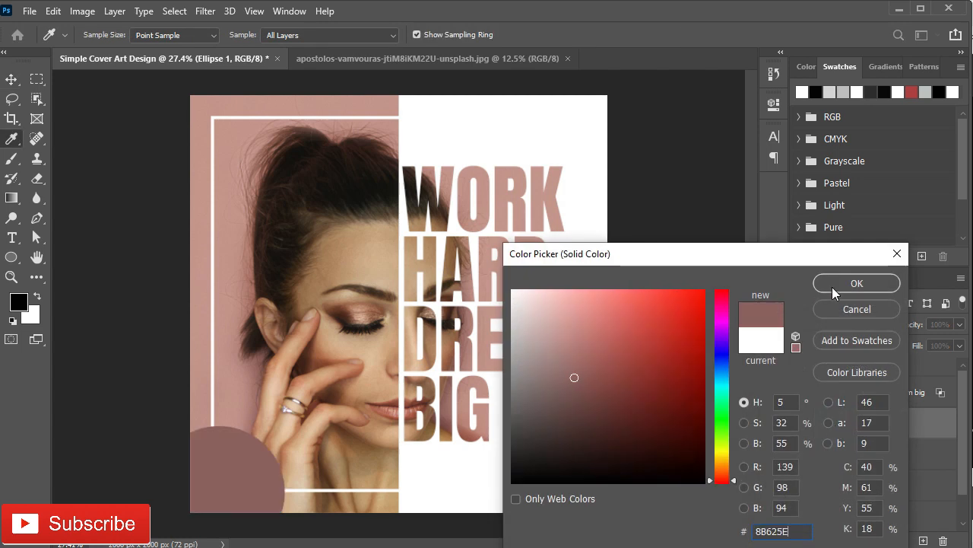
pyautogui.click(846, 283)
pyautogui.moveTo(890, 424); pyautogui.dragTo(909, 464)
# Duplicate the brown circle into the canvas's top-right corner and shift the copy until it partly runs off the corner.
pyautogui.moveTo(232, 476); pyautogui.dragTo(588, 111)
pyautogui.press('Up')
pyautogui.press('Up')
pyautogui.press('Up')
pyautogui.press('Up')
pyautogui.press('Up')
pyautogui.press('Up')
pyautogui.press('Up')
pyautogui.press('Up')
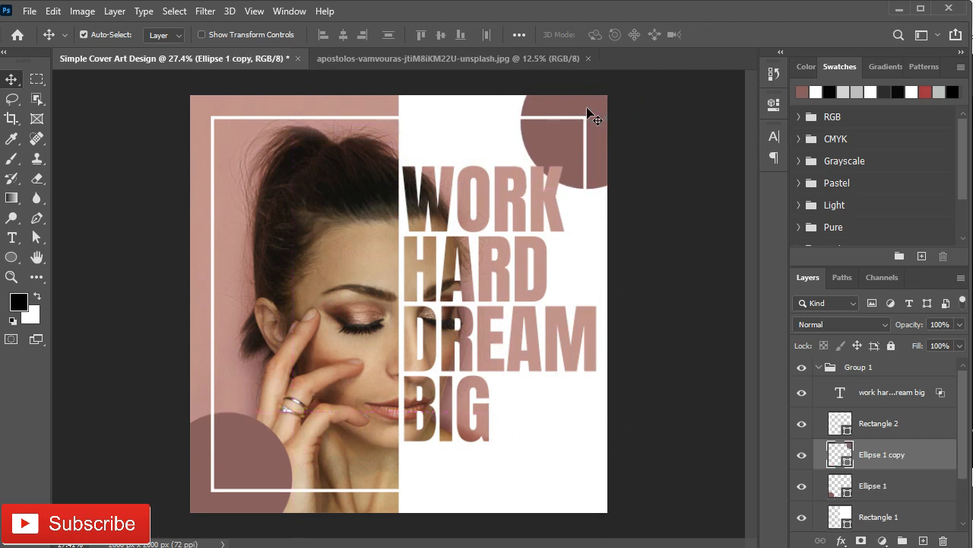
pyautogui.press('Up')
pyautogui.press('Up')
pyautogui.press('Up')
pyautogui.press('Up')
pyautogui.press('Up')
pyautogui.press('Up')
pyautogui.press('Up')
pyautogui.press('Up')
pyautogui.press('Up')
pyautogui.press('Up')
pyautogui.press('Up')
pyautogui.press('Up')
pyautogui.press('Up')
pyautogui.press('Up')
pyautogui.press('Up')
pyautogui.press('Up')
pyautogui.press('Up')
pyautogui.press('Up')
pyautogui.press('Up')
pyautogui.press('Up')
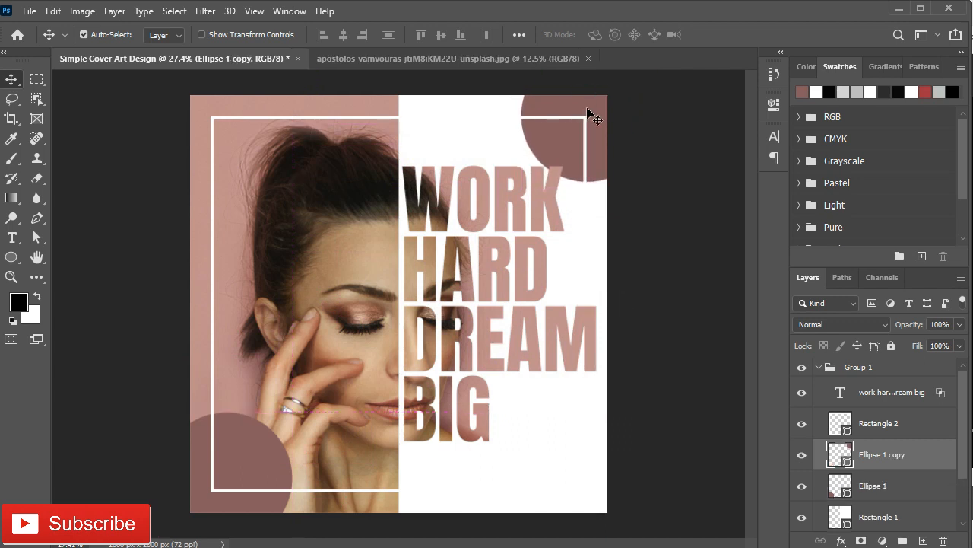
pyautogui.moveTo(563, 144); pyautogui.dragTo(571, 136)
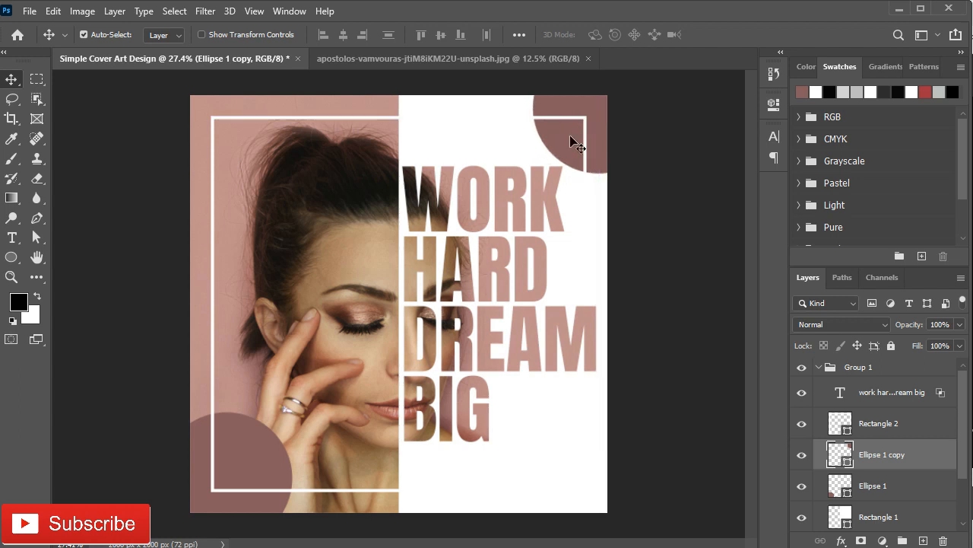
# Nudge the bottom-left brown circle further left and down so more of it runs off the canvas corner.
pyautogui.click(235, 451)
pyautogui.press('Left')
pyautogui.press('Left')
pyautogui.press('Left')
pyautogui.press('Left')
pyautogui.press('Left')
pyautogui.press('Left')
pyautogui.press('Left')
pyautogui.press('Left')
pyautogui.press('Left')
pyautogui.press('Left')
pyautogui.press('Left')
pyautogui.press('Left')
pyautogui.press('Left')
pyautogui.press('Left')
pyautogui.press('Left')
pyautogui.press('Left')
pyautogui.press('Left')
pyautogui.press('Left')
pyautogui.press('Left')
pyautogui.press('Left')
pyautogui.press('Down')
pyautogui.press('Down')
pyautogui.press('Down')
pyautogui.press('Down')
pyautogui.press('Down')
pyautogui.press('Down')
pyautogui.press('Down')
pyautogui.press('Down')
pyautogui.press('Down')
pyautogui.press('Down')
pyautogui.press('Down')
pyautogui.press('Down')
pyautogui.press('Down')
pyautogui.press('Down')
pyautogui.press('Down')
pyautogui.press('Down')
pyautogui.press('Down')
pyautogui.press('Down')
pyautogui.press('Down')
pyautogui.press('Down')
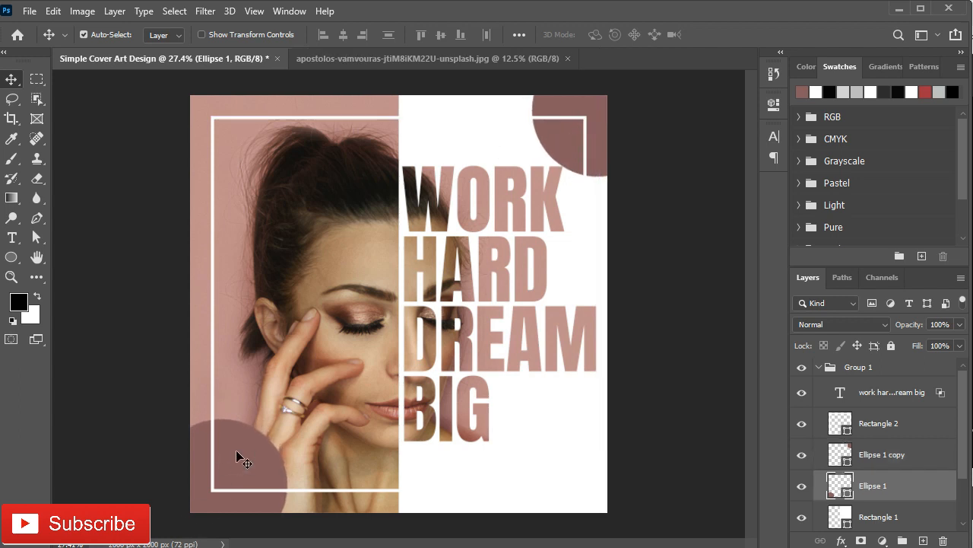
# Duplicate the WORK HARD DREAM BIG text layer and move the copy out of Group 1 to the top of the layer stack.
pyautogui.click(912, 396)
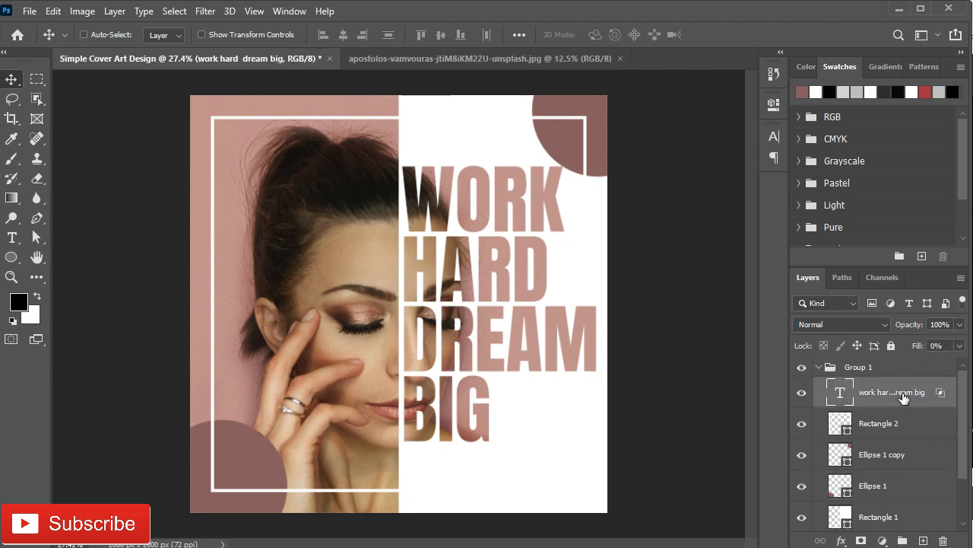
pyautogui.hotkey('ctrl', 'j')
pyautogui.hotkey('shift', '0')
pyautogui.hotkey('shift', '0')
pyautogui.moveTo(894, 403); pyautogui.dragTo(825, 365)
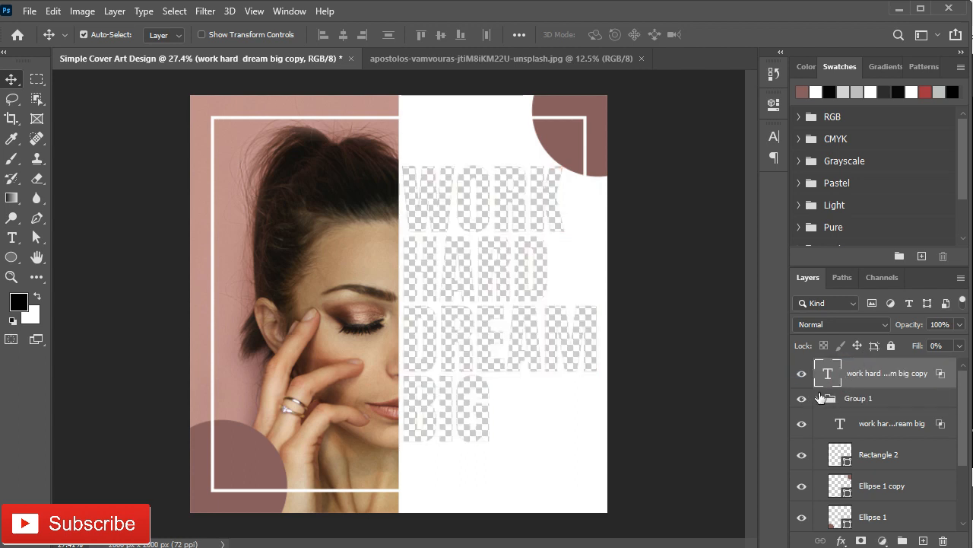
# Set the copied text's fill to 100% and move it over the upper part of the portrait.
pyautogui.doubleClick(937, 378)
pyautogui.moveTo(335, 298); pyautogui.dragTo(278, 250)
pyautogui.click(597, 213)
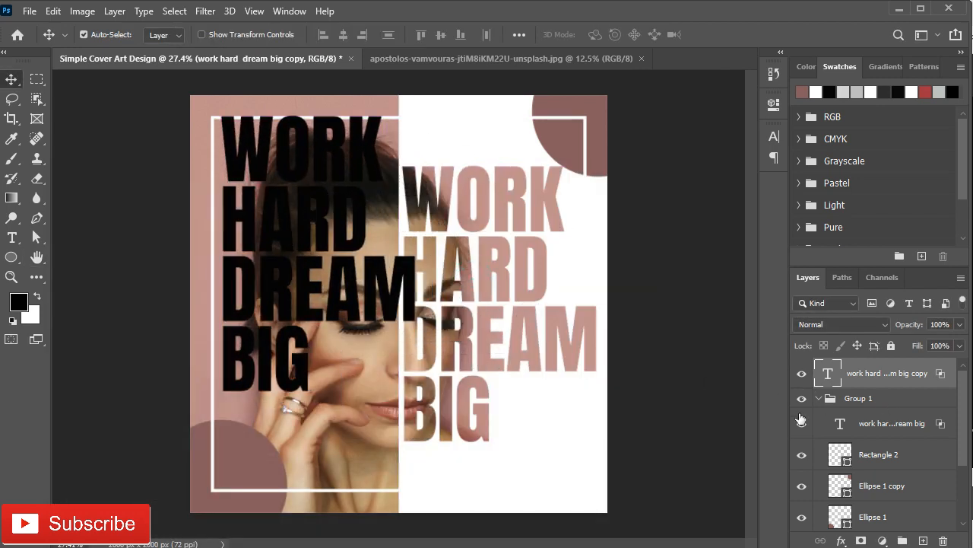
# Scale the copied text down to about 28.61% and place it inside the white frame's top-left corner.
pyautogui.hotkey('ctrl', 't')
pyautogui.moveTo(414, 403); pyautogui.dragTo(276, 197)
pyautogui.moveTo(238, 137); pyautogui.dragTo(232, 148)
pyautogui.press('Right')
pyautogui.press('Right')
pyautogui.press('Right')
pyautogui.press('Right')
pyautogui.press('Right')
pyautogui.press('Right')
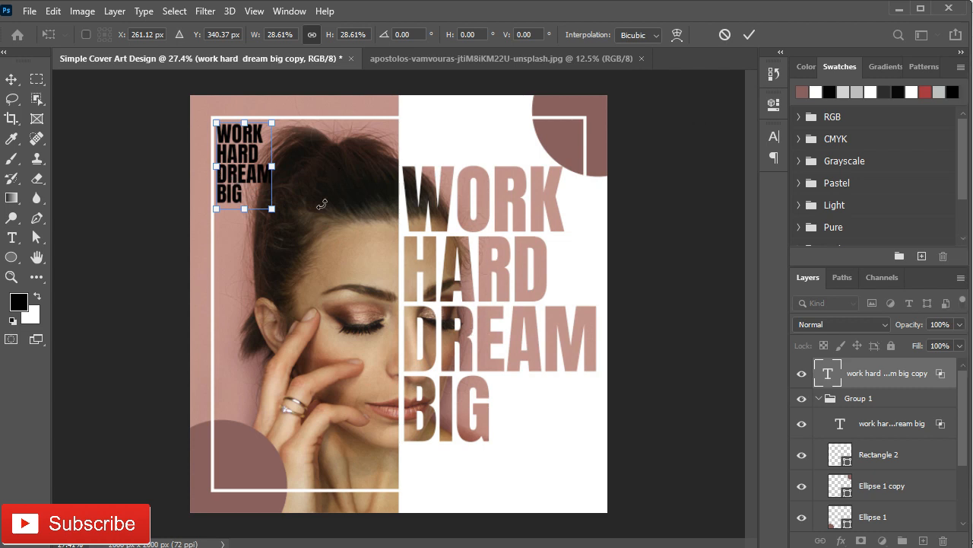
pyautogui.click(749, 35)
# Nudge the small text slightly right and down to leave more space between it and the frame's corner.
pyautogui.hotkey('shift', 'Right')
pyautogui.hotkey('shift', 'Right')
pyautogui.hotkey('shift', 'Right')
pyautogui.hotkey('shift', 'Down')
pyautogui.press('Left')
pyautogui.press('Left')
pyautogui.press('Left')
pyautogui.press('Down')
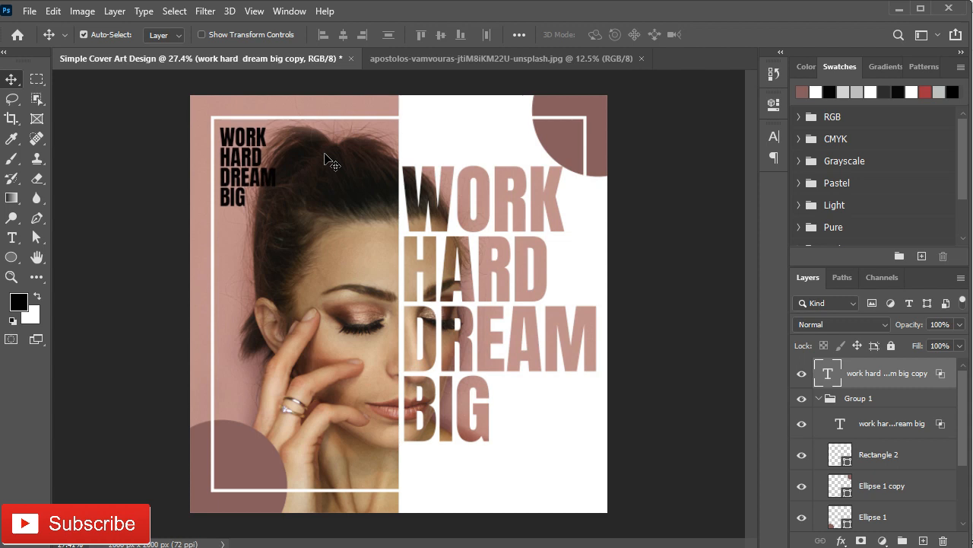
# Collapse Group 1 and replace the small text with COVER TUTORIAL on two lines.
pyautogui.click(820, 399)
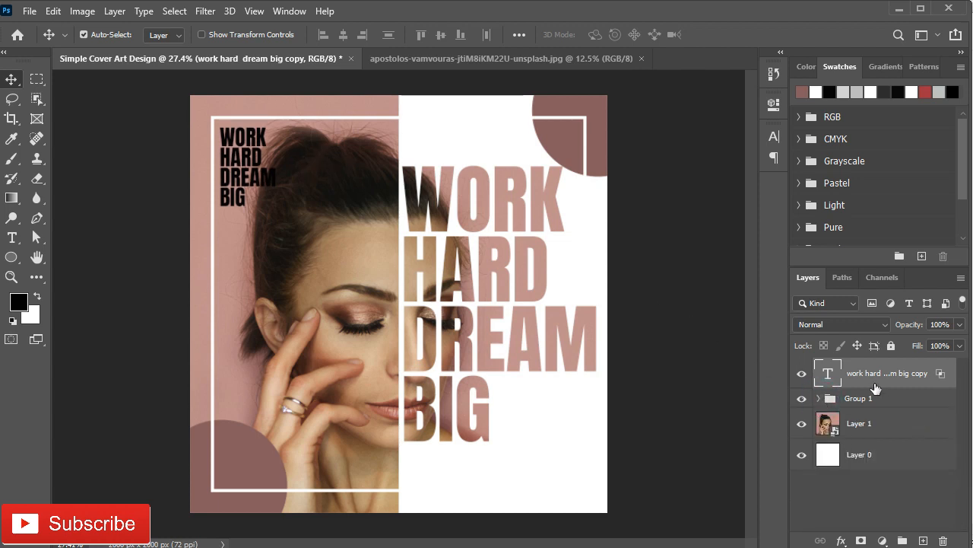
pyautogui.doubleClick(258, 172)
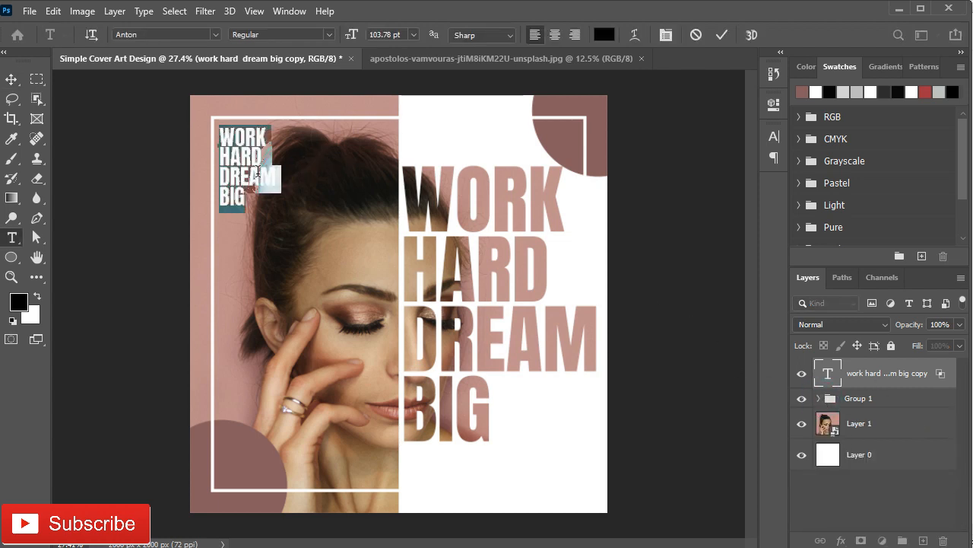
pyautogui.write('COVER TUTORIAL')
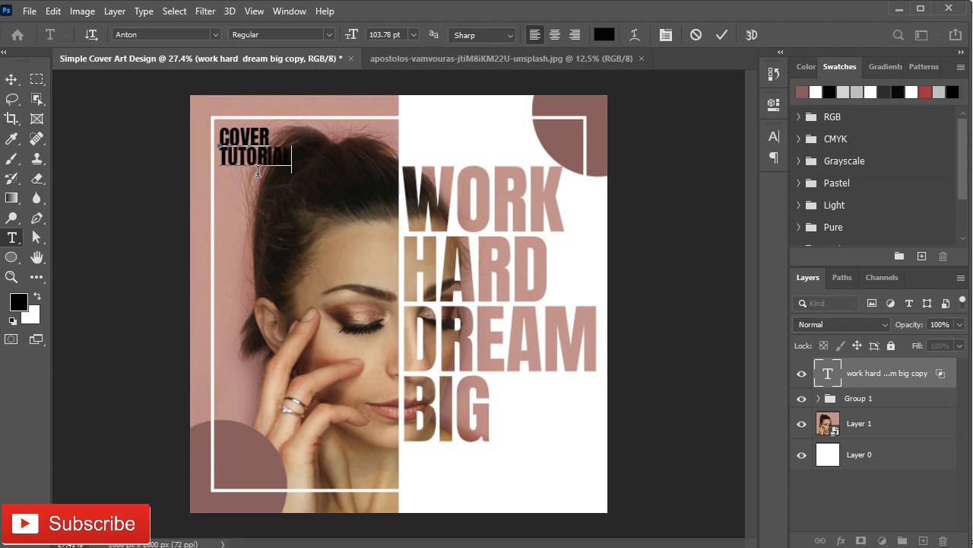
pyautogui.click(721, 34)
pyautogui.press('v')
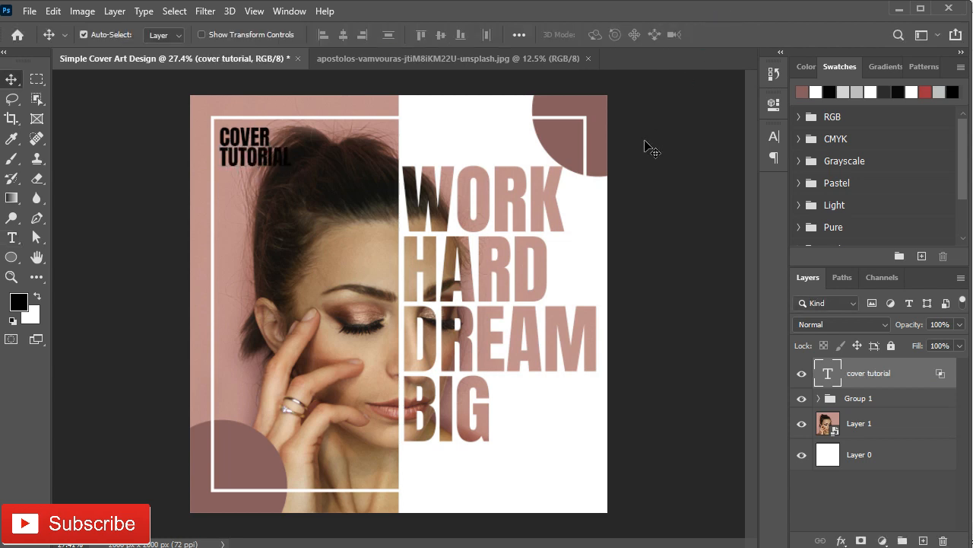
# Change the COVER TUTORIAL text color to white.
pyautogui.click(775, 137)
pyautogui.click(742, 223)
pyautogui.click(521, 291)
pyautogui.click(831, 278)
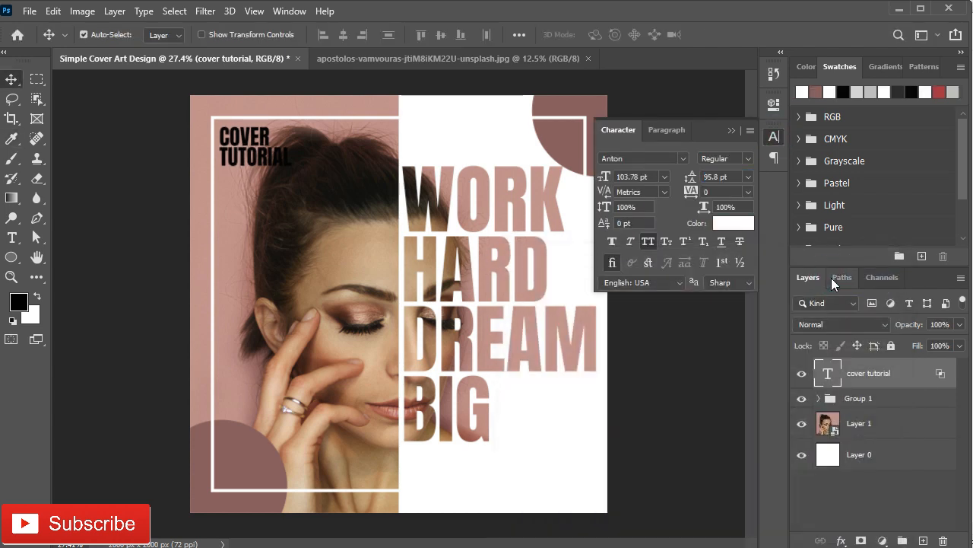
pyautogui.click(732, 130)
# Set the COVER TUTORIAL layer's blend mode to Soft Light with its knockout turned off.
pyautogui.click(842, 324)
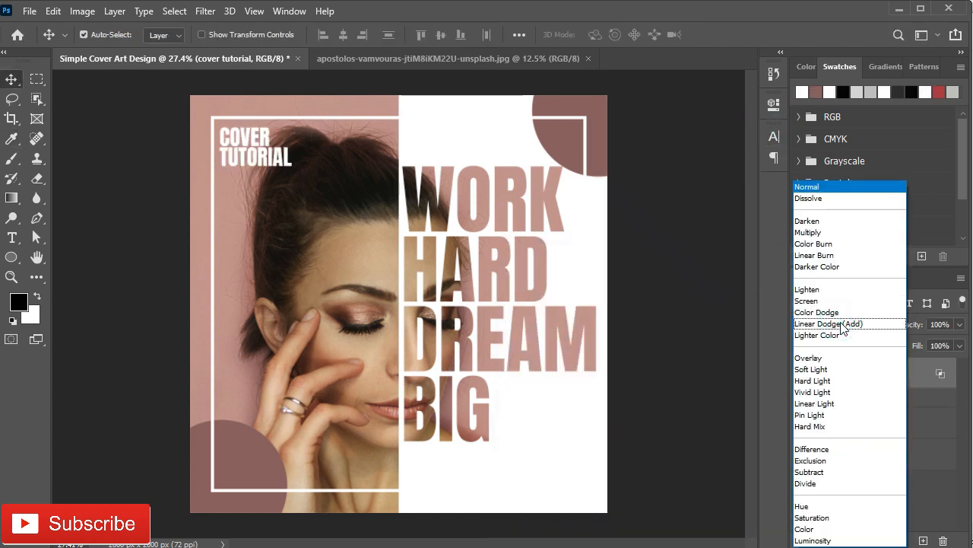
pyautogui.click(832, 369)
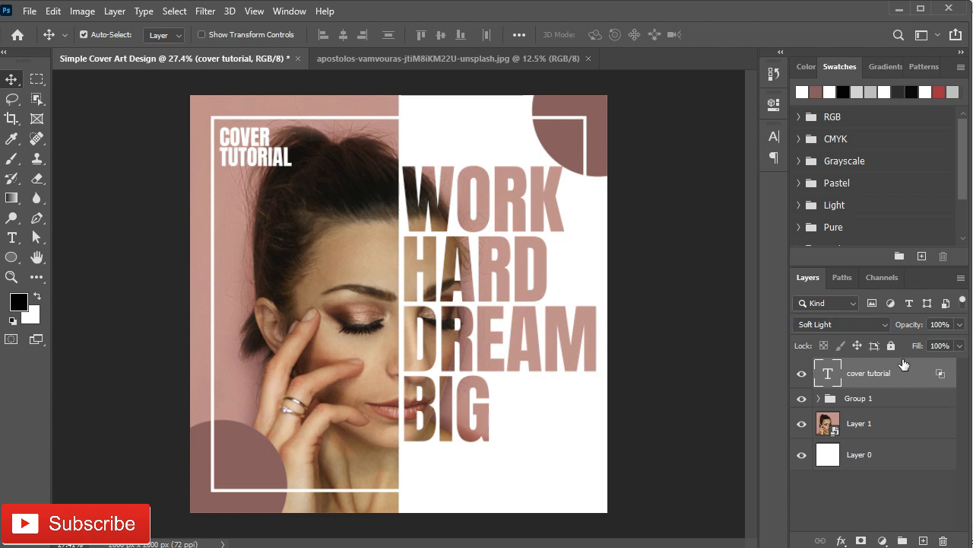
pyautogui.click(825, 325)
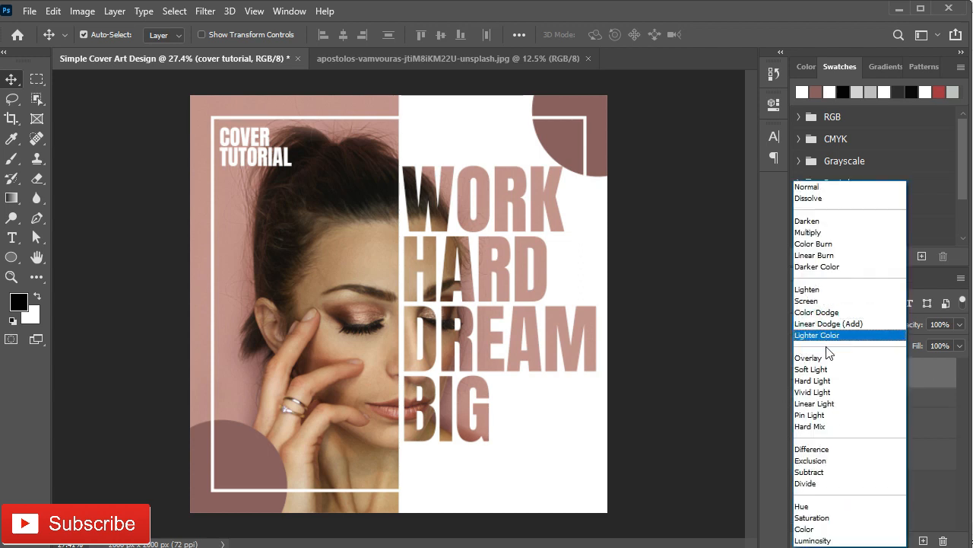
pyautogui.click(832, 371)
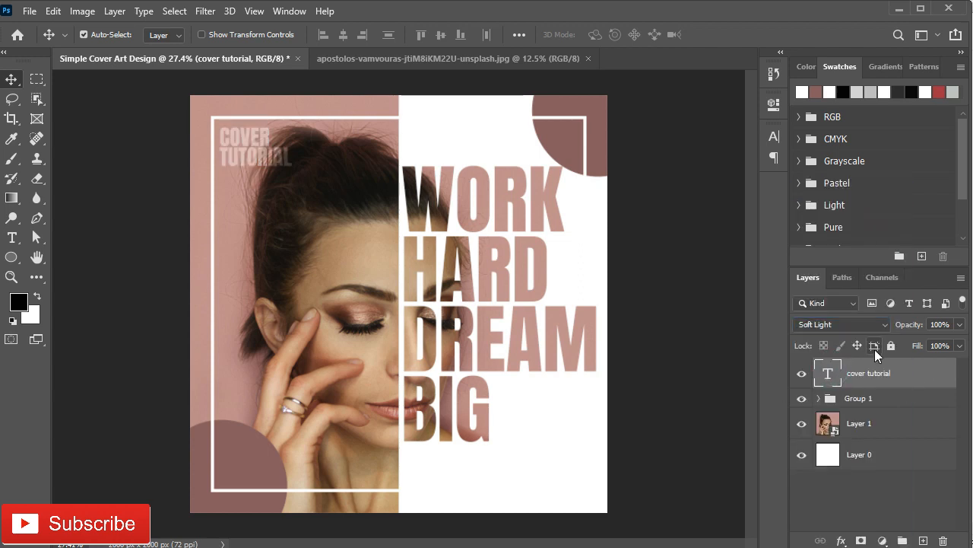
# Shift the portrait photo slightly lower on the canvas and nudge the COVER TUTORIAL text a little to the left.
pyautogui.moveTo(340, 351); pyautogui.dragTo(324, 338)
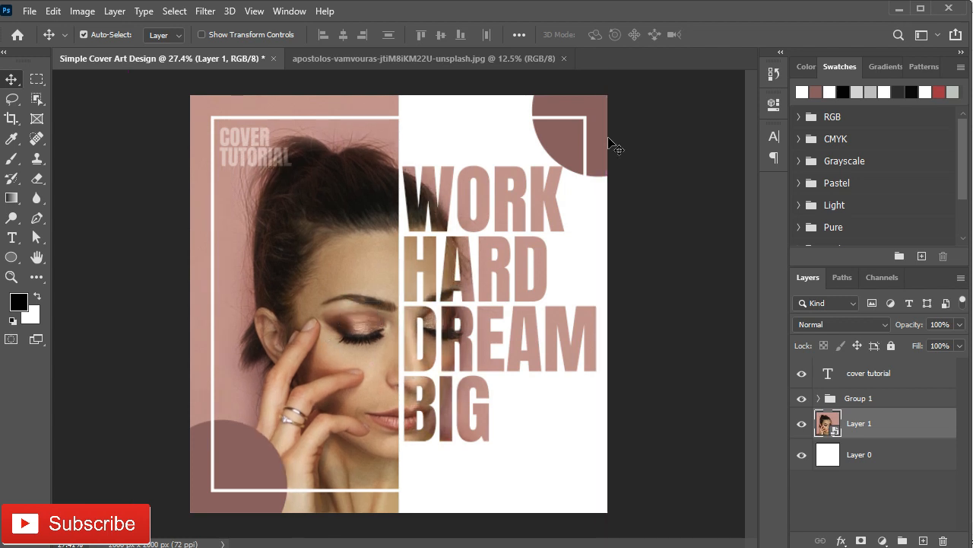
pyautogui.click(878, 378)
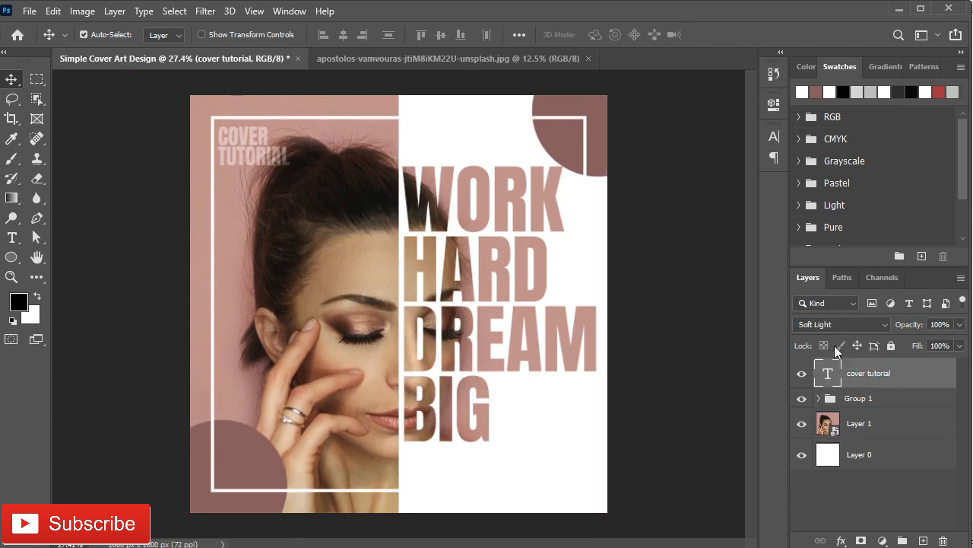
# Add a Color Lookup adjustment above the portrait layer with the Crisp_Warm.look 3DLUT and 30% opacity.
pyautogui.click(881, 426)
pyautogui.click(882, 541)
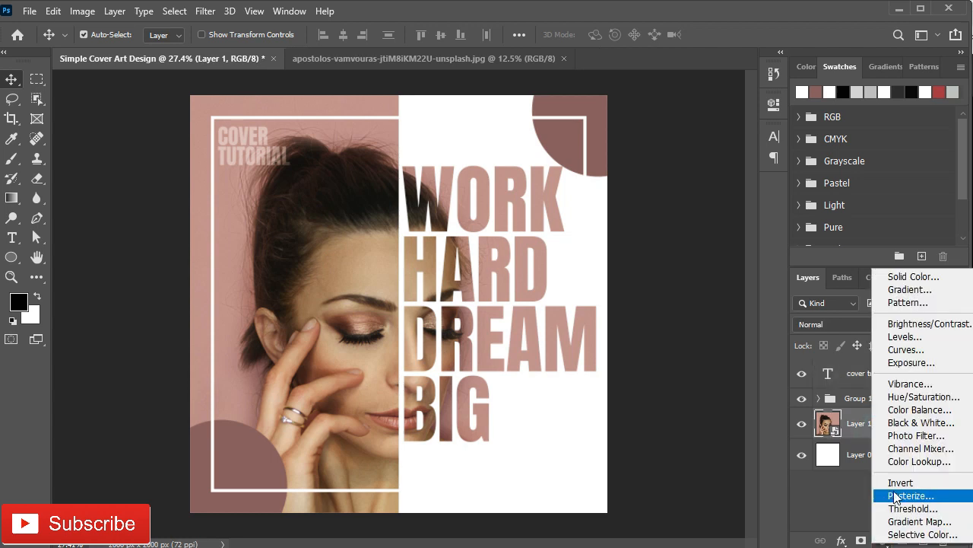
pyautogui.click(891, 465)
pyautogui.click(684, 150)
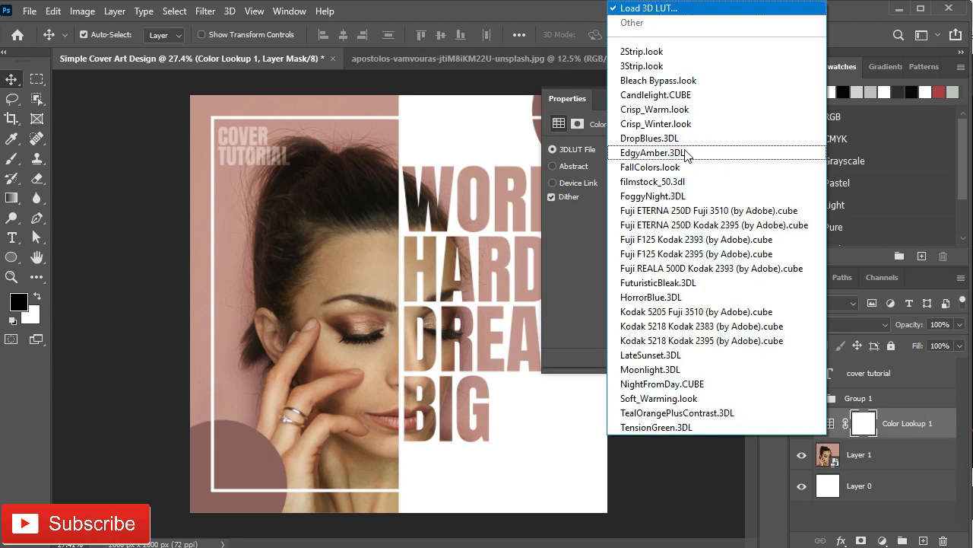
pyautogui.click(689, 111)
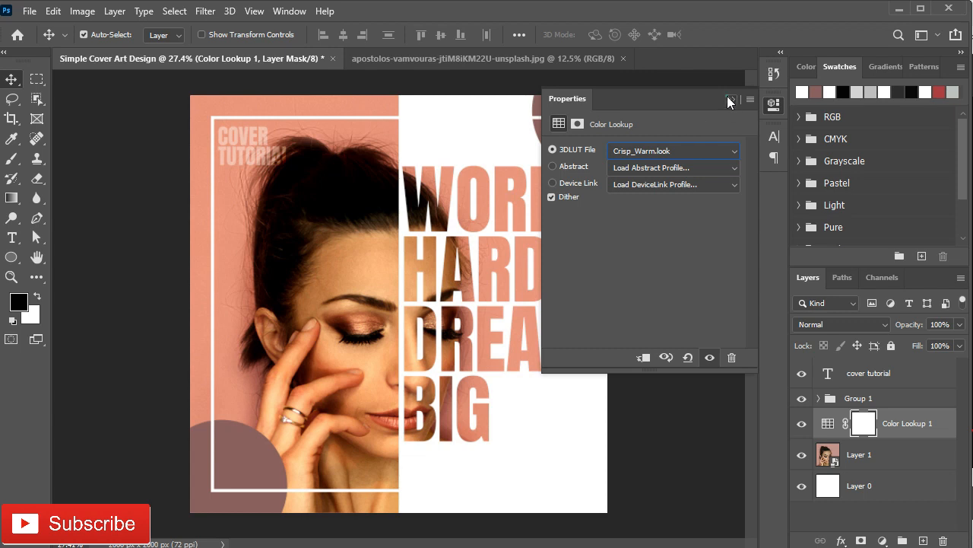
pyautogui.click(728, 99)
pyautogui.press('3')
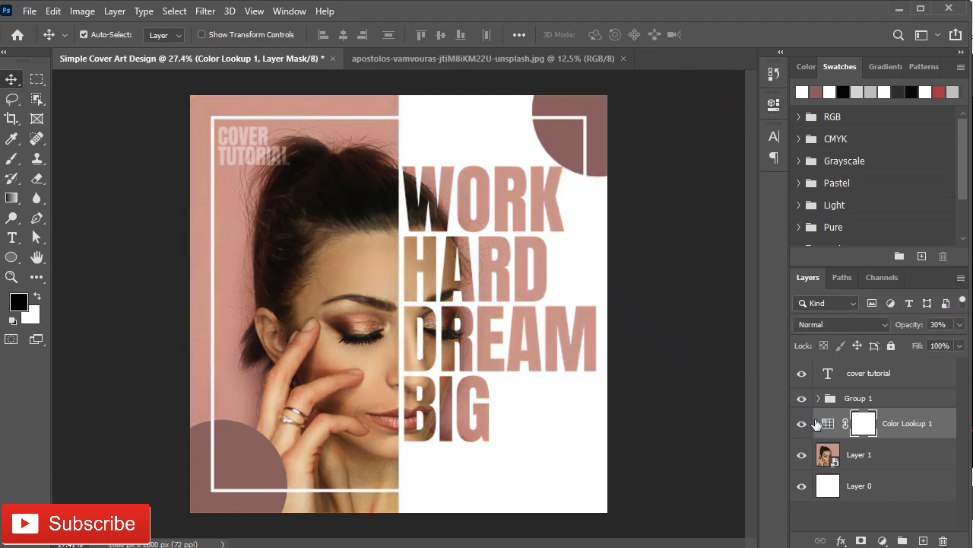
# Group the Color Lookup 1, Layer 1 and Layer 0 layers and name the group image.
pyautogui.click(887, 487)
pyautogui.click(880, 432)
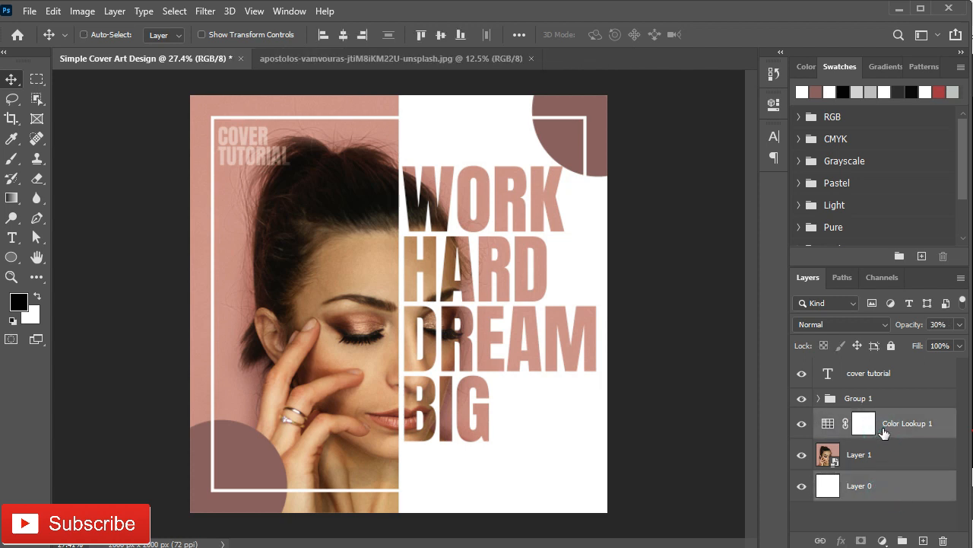
pyautogui.click(892, 451)
pyautogui.keyDown('shift'); pyautogui.click(882, 478); pyautogui.keyUp('shift')
pyautogui.hotkey('ctrl', 'g')
pyautogui.doubleClick(853, 416)
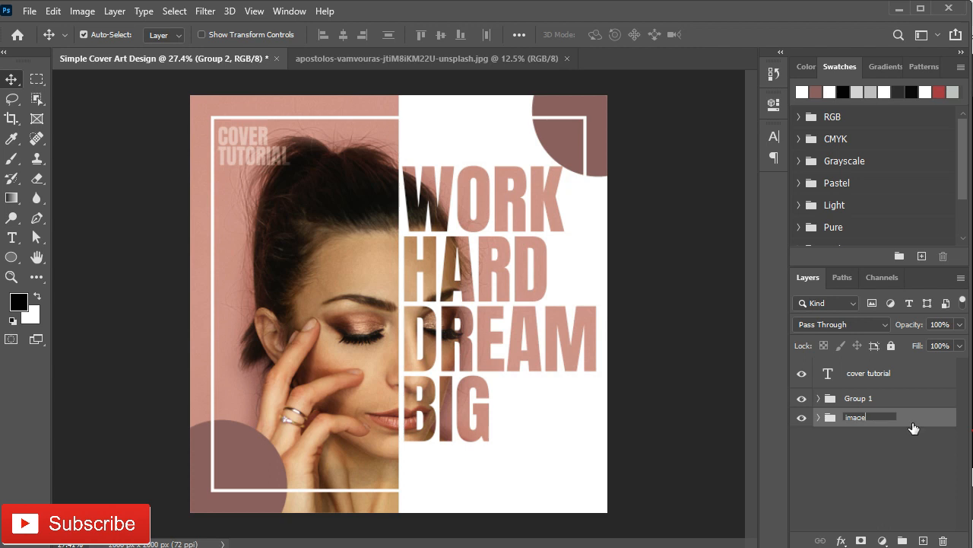
# Group the COVER TUTORIAL text layer with Group 1 and name the new group shape & text.
pyautogui.click(832, 398)
pyautogui.keyDown('shift'); pyautogui.click(856, 374); pyautogui.keyUp('shift')
pyautogui.hotkey('ctrl', 'g')
pyautogui.doubleClick(859, 367)
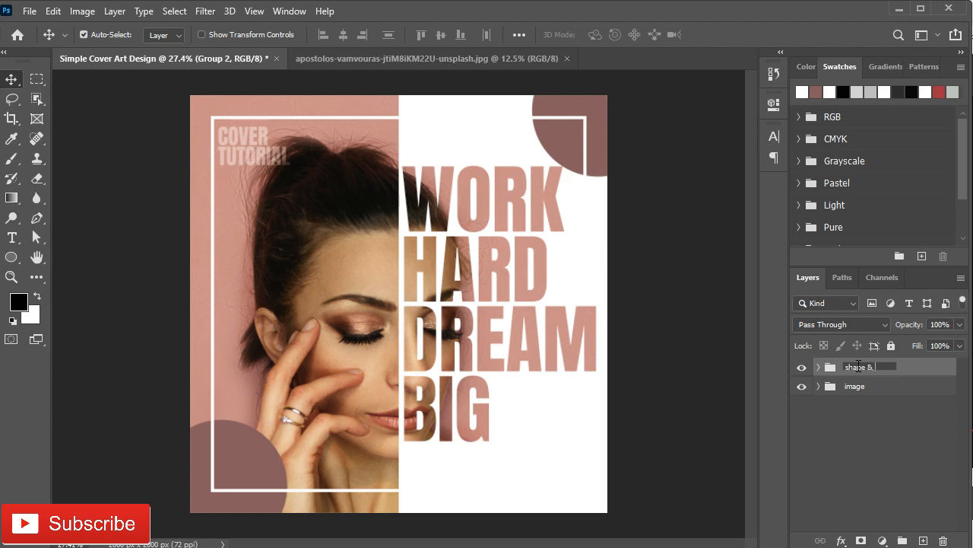
pyautogui.press('Return')
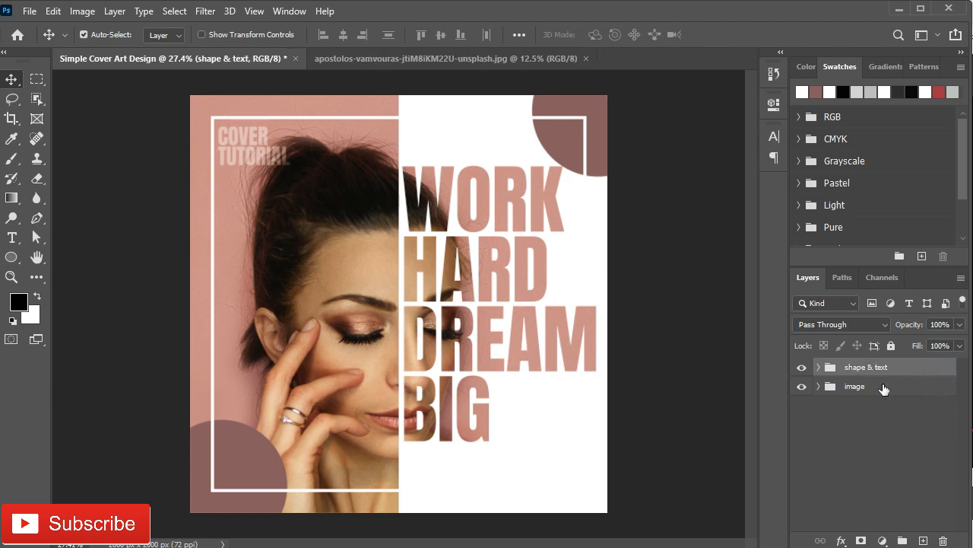
# Review the design by hiding and showing the shape & text group and the layers inside the image group.
pyautogui.click(802, 367)
pyautogui.click(802, 367)
pyautogui.click(818, 387)
pyautogui.click(801, 411)
pyautogui.click(802, 473)
pyautogui.click(802, 367)
pyautogui.click(801, 411)
pyautogui.click(801, 474)
pyautogui.click(802, 367)
pyautogui.click(819, 387)
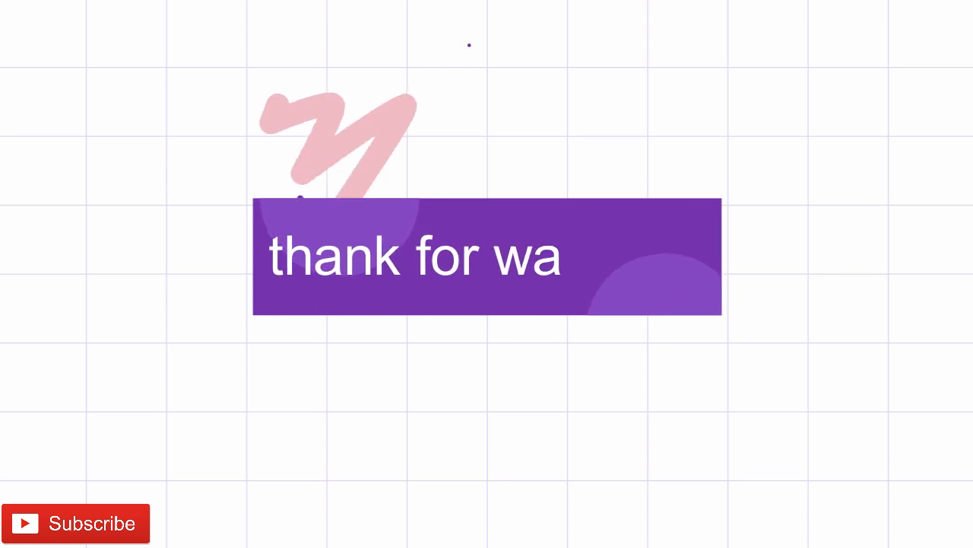